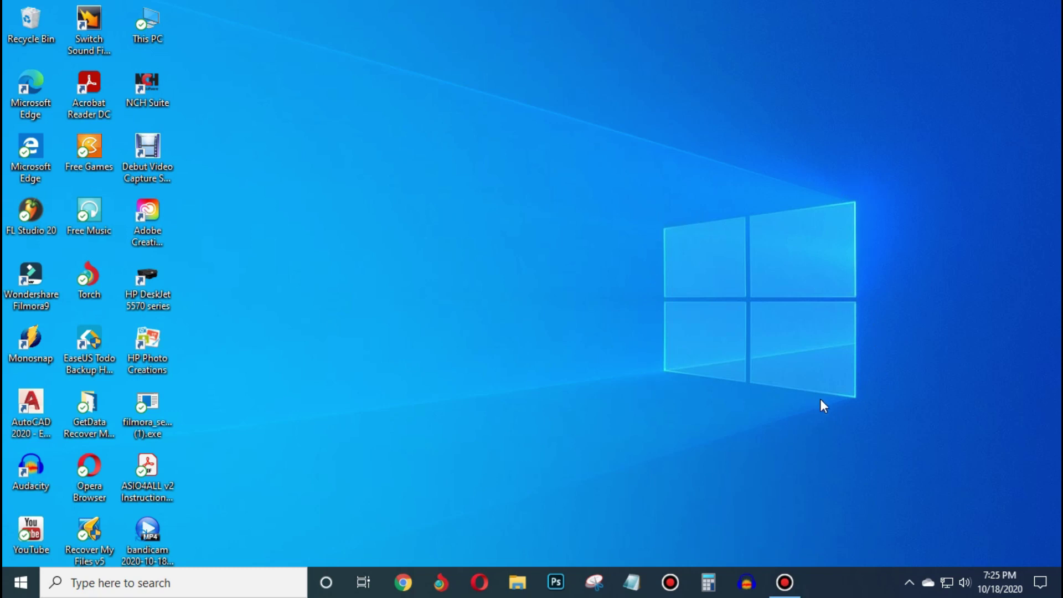
Open Facebook in Chrome and bring up the Messenger conversation that contains the shared learning portal link.
click(403, 582)
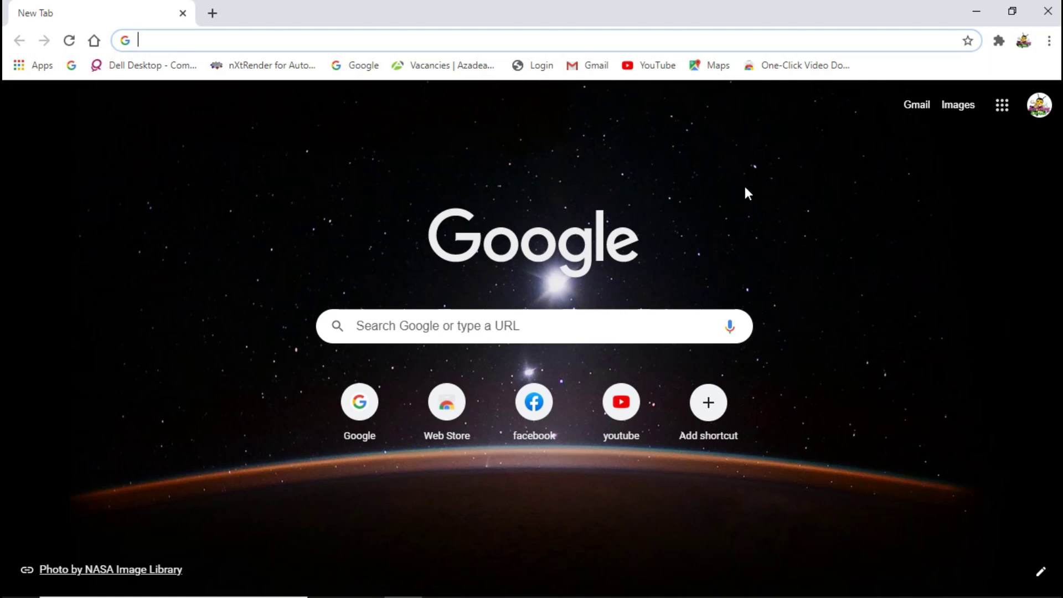
click(536, 410)
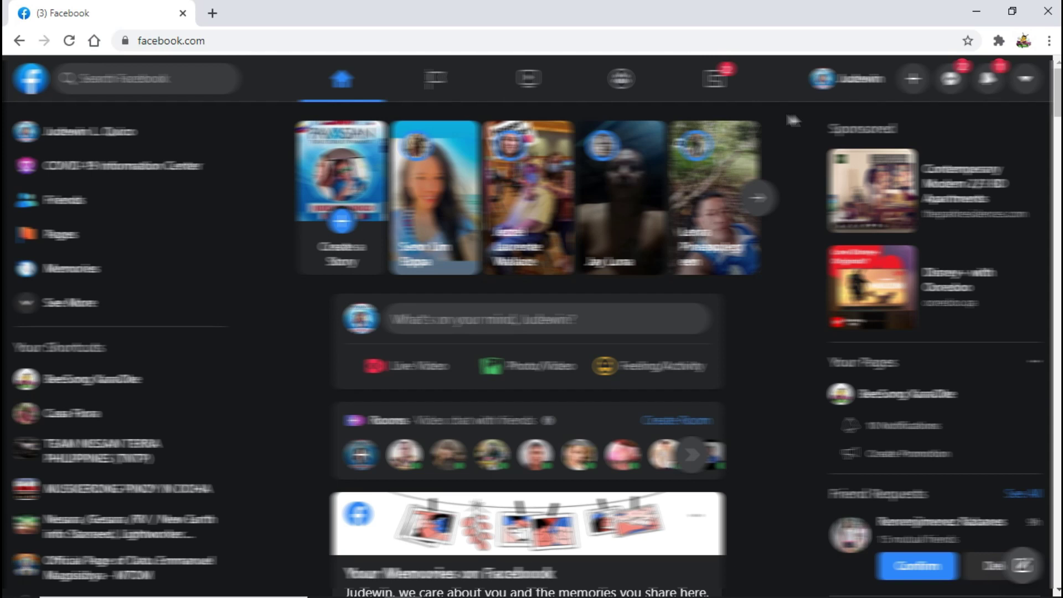
click(951, 81)
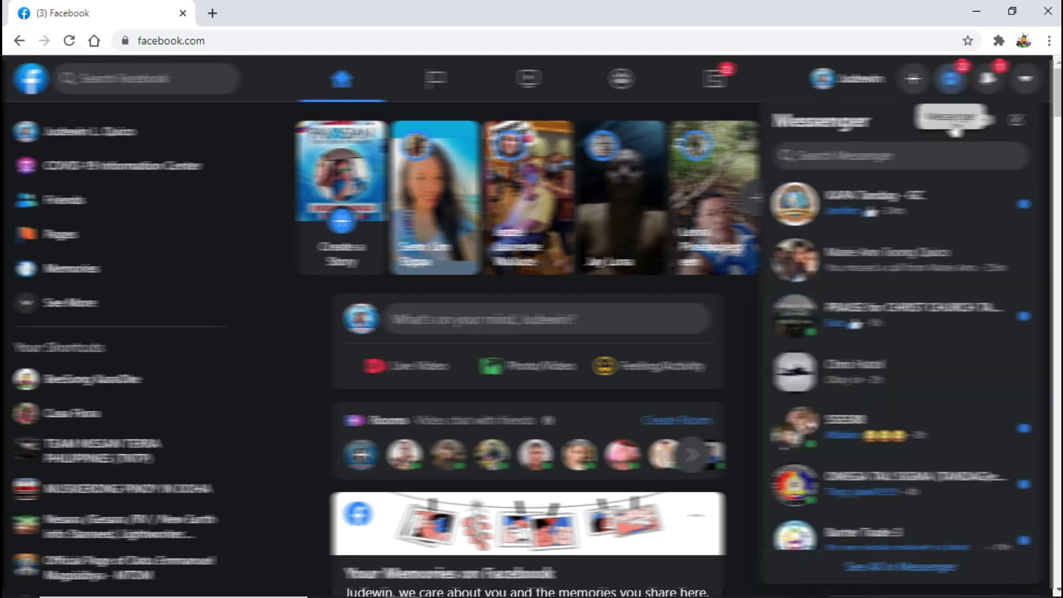
click(875, 267)
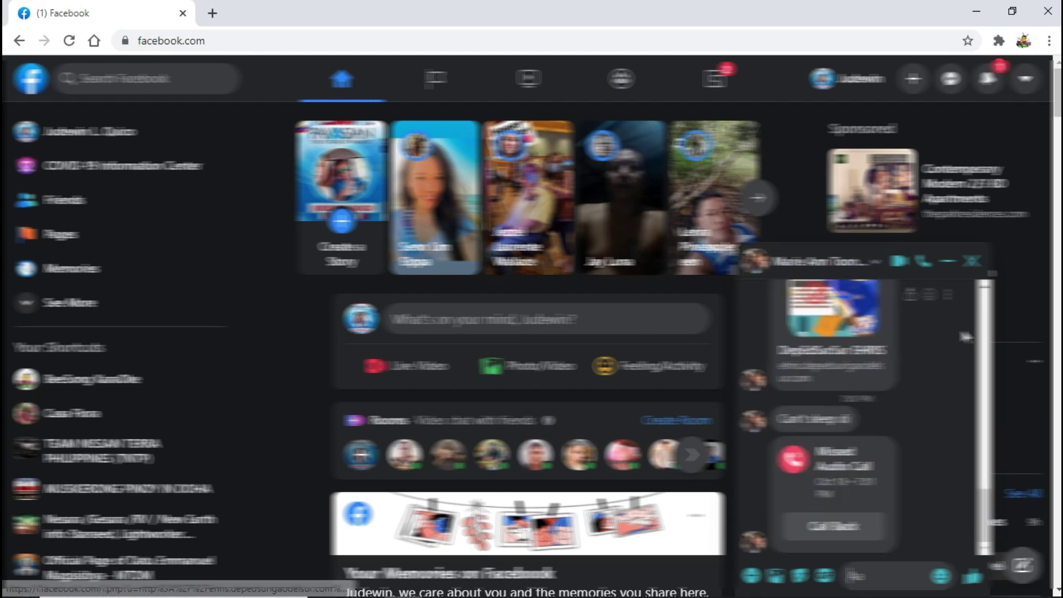
Open the shared DepEd portal link from the conversation and dismiss the extension warning and the welcome notice.
scroll(824, 353, up, 3)
scroll(824, 354, down, 3)
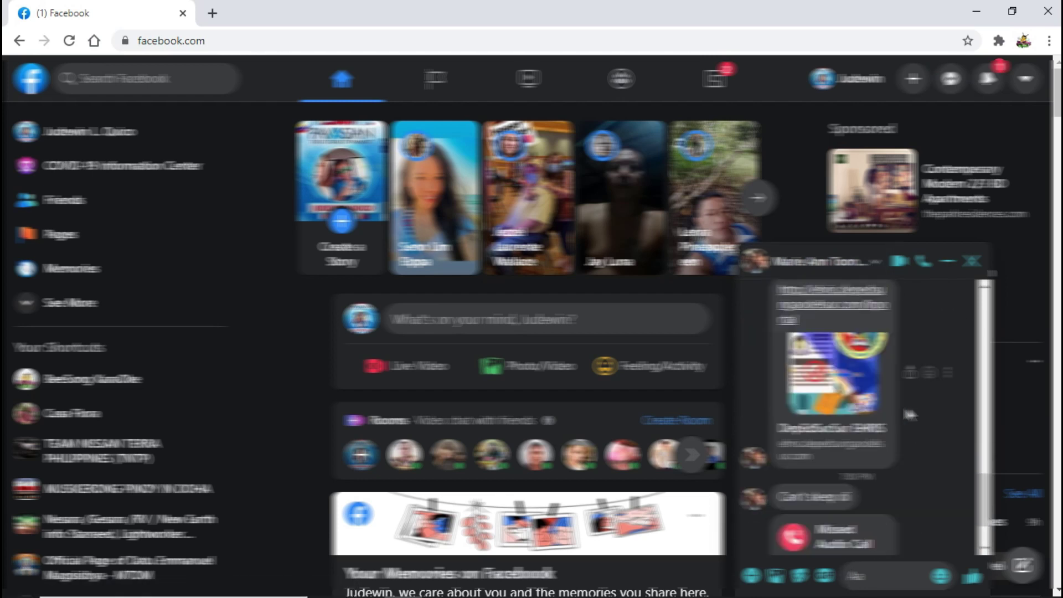
click(816, 306)
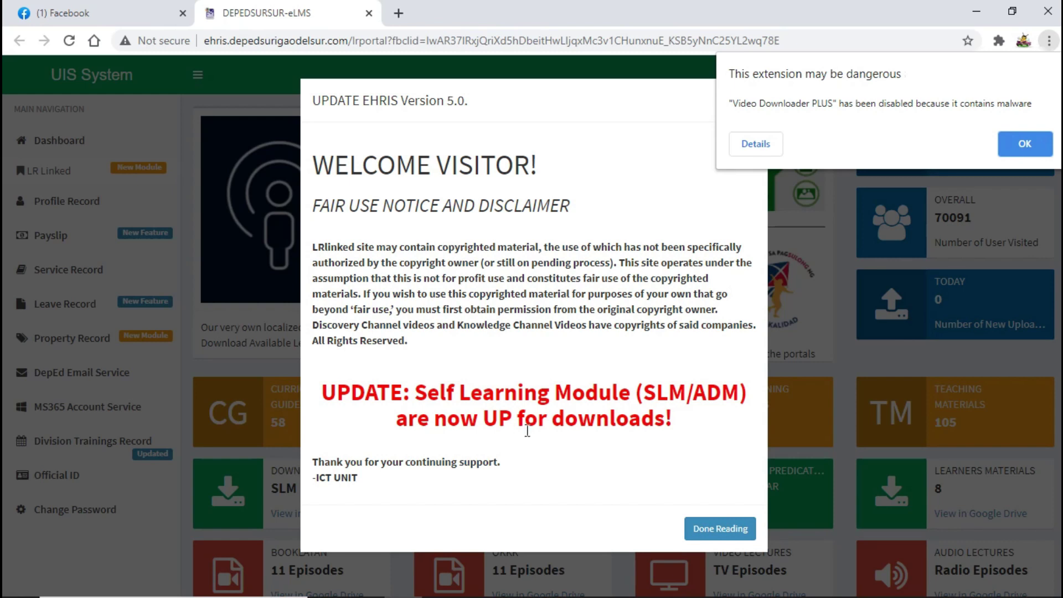
click(1025, 143)
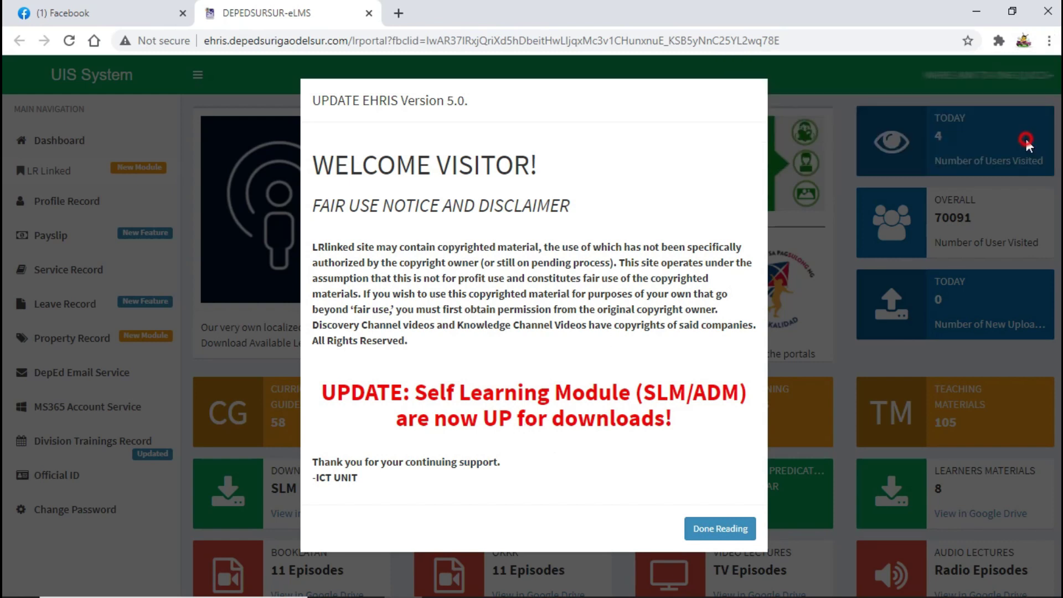
click(722, 531)
Examine the LRlinked portal page, including its address, navigation entries, resource cards, learning materials list and Download PPE section.
scroll(547, 330, down, 5)
scroll(538, 371, up, 5)
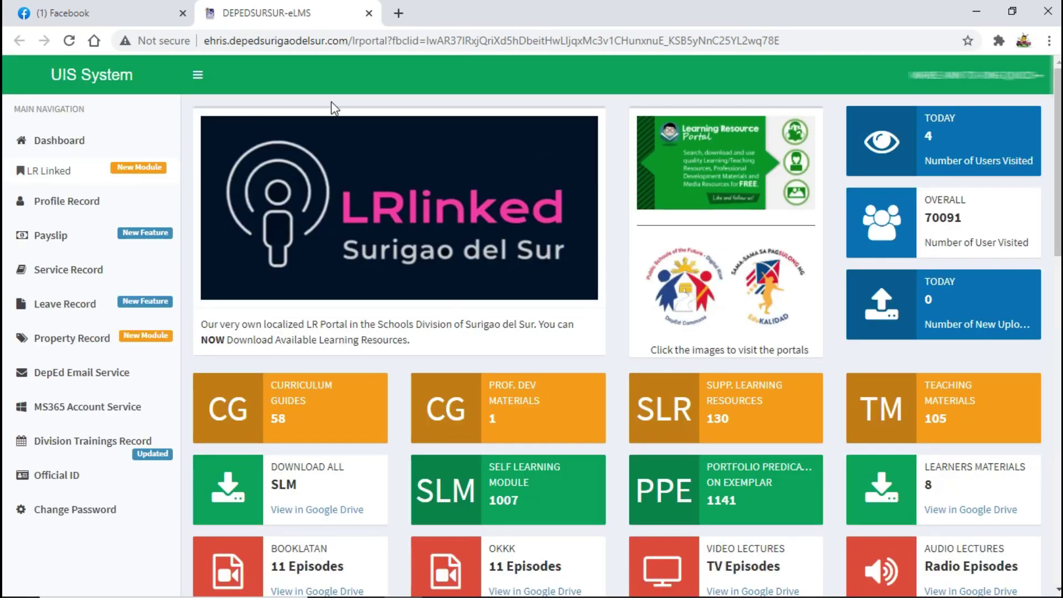
click(360, 41)
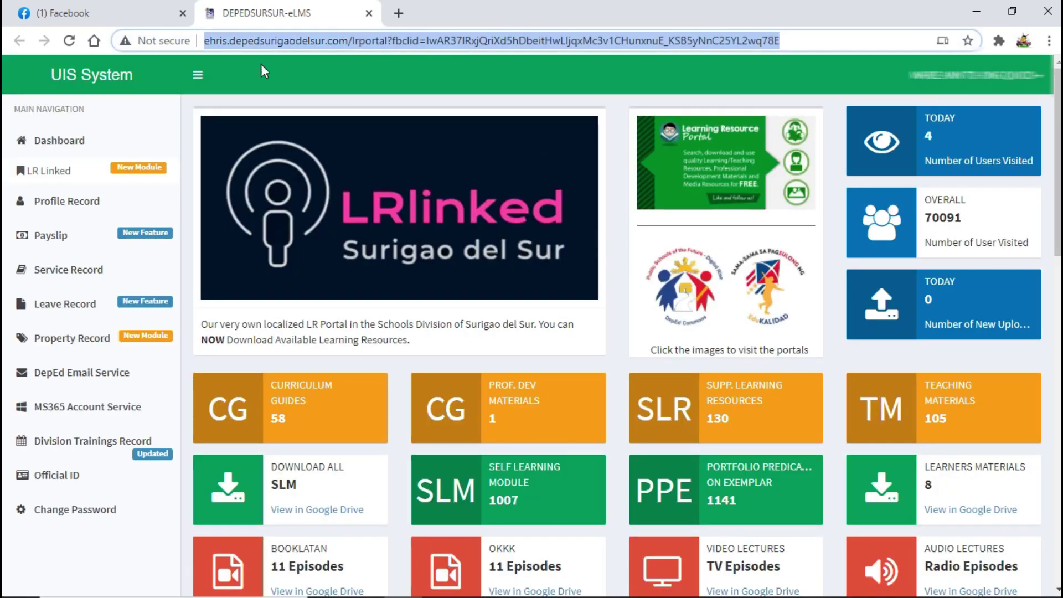
click(431, 64)
scroll(430, 64, down, 10)
scroll(661, 510, down, 4)
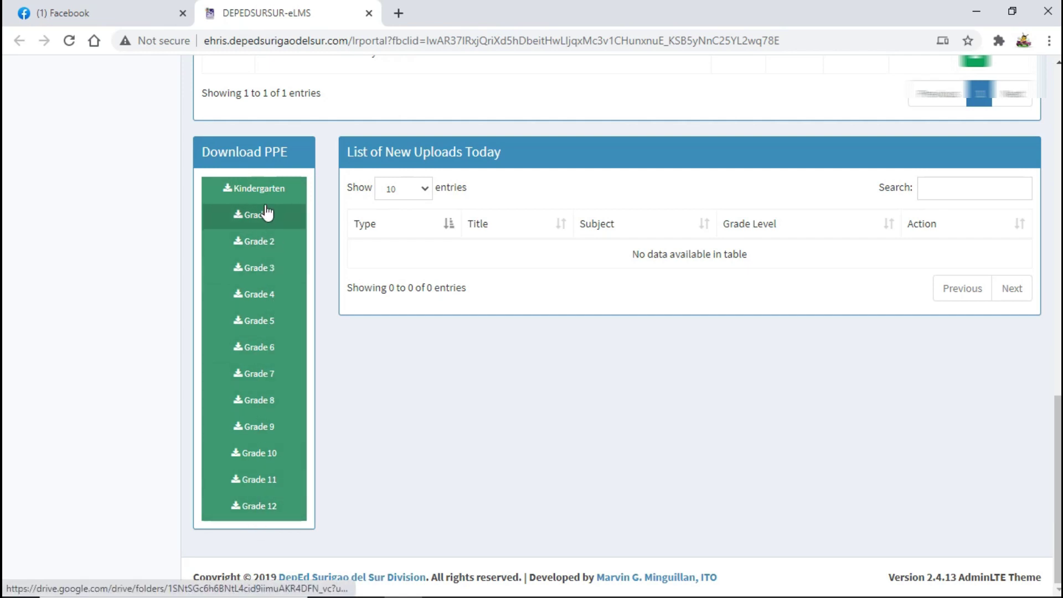
scroll(511, 265, up, 13)
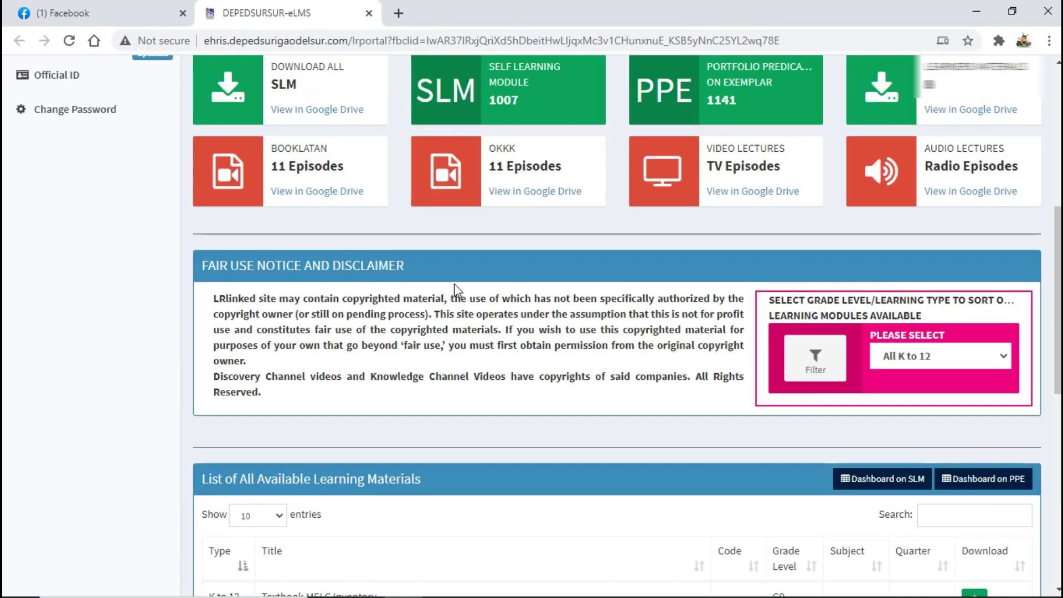
scroll(457, 294, up, 4)
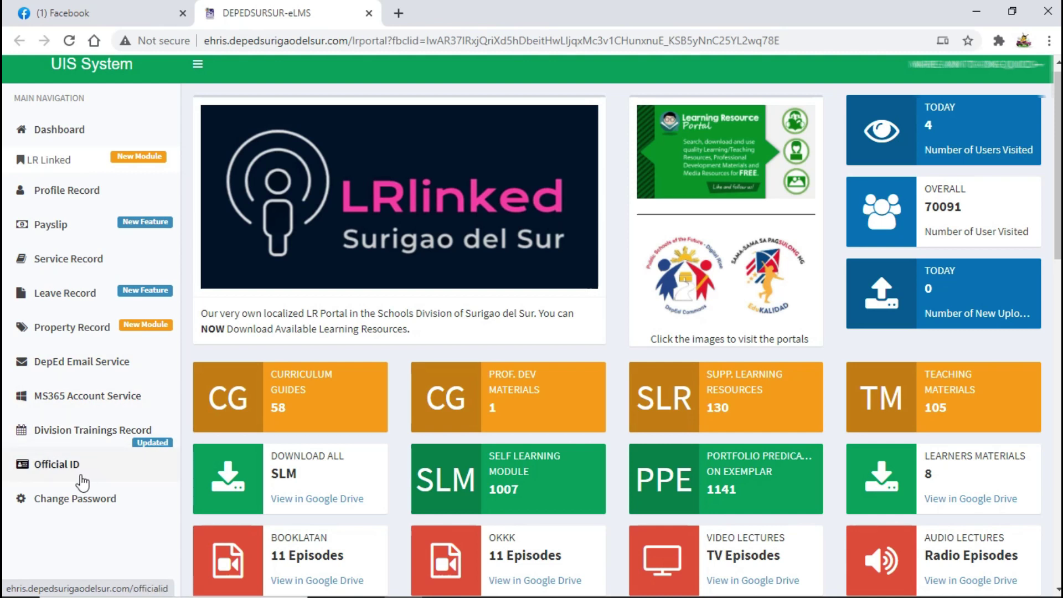
scroll(147, 533, down, 1)
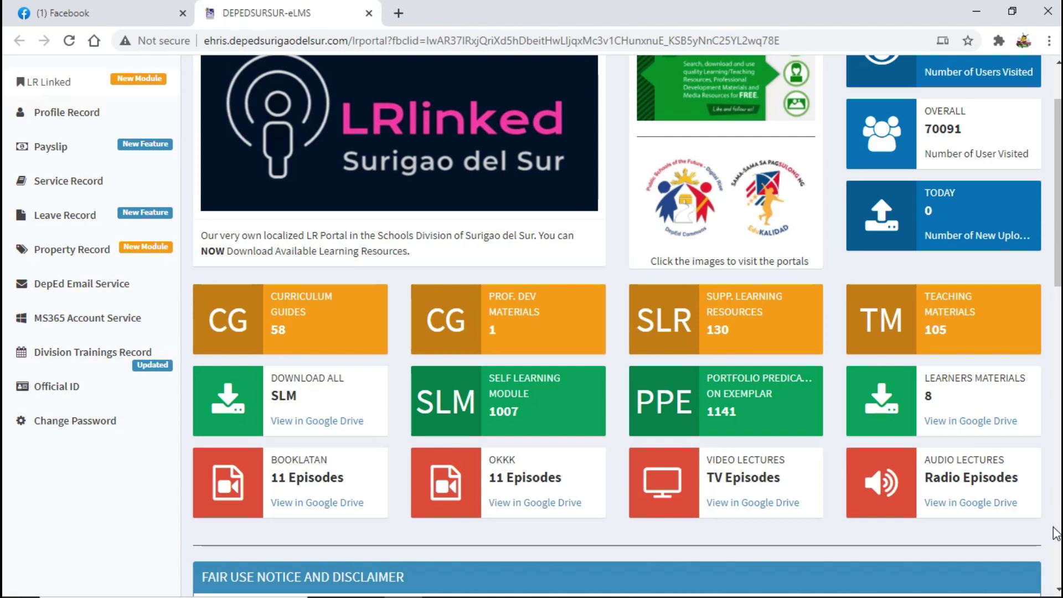
scroll(479, 477, down, 1)
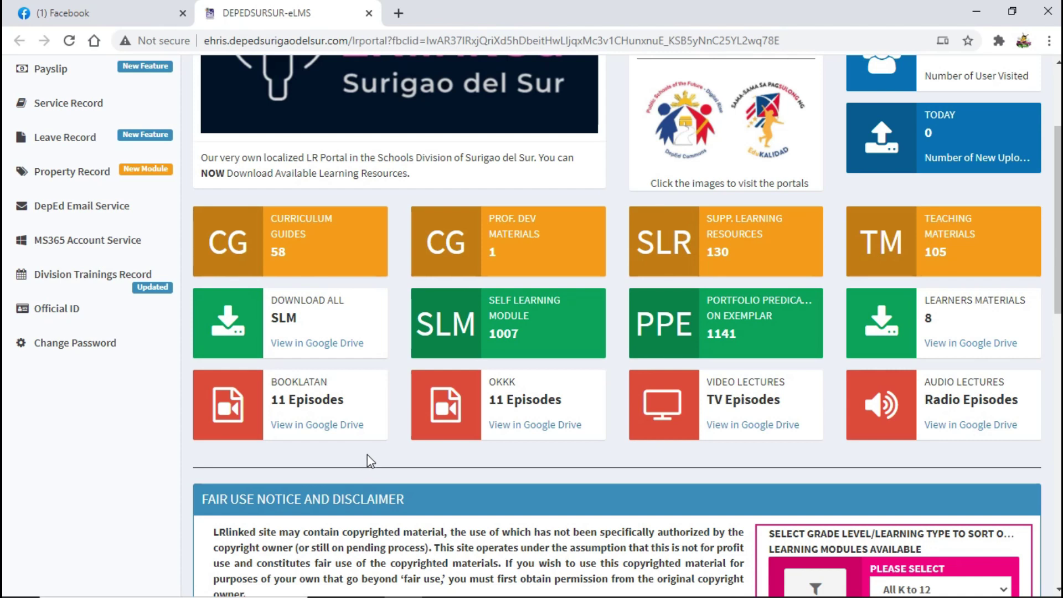
scroll(368, 456, down, 3)
scroll(369, 455, down, 11)
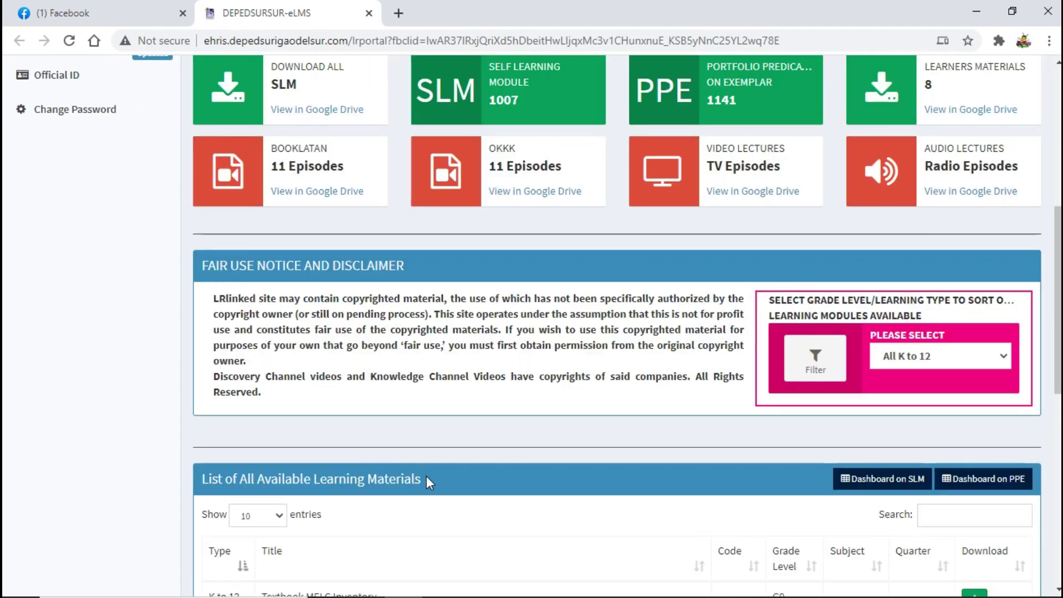
scroll(498, 501, up, 1)
scroll(490, 504, down, 1)
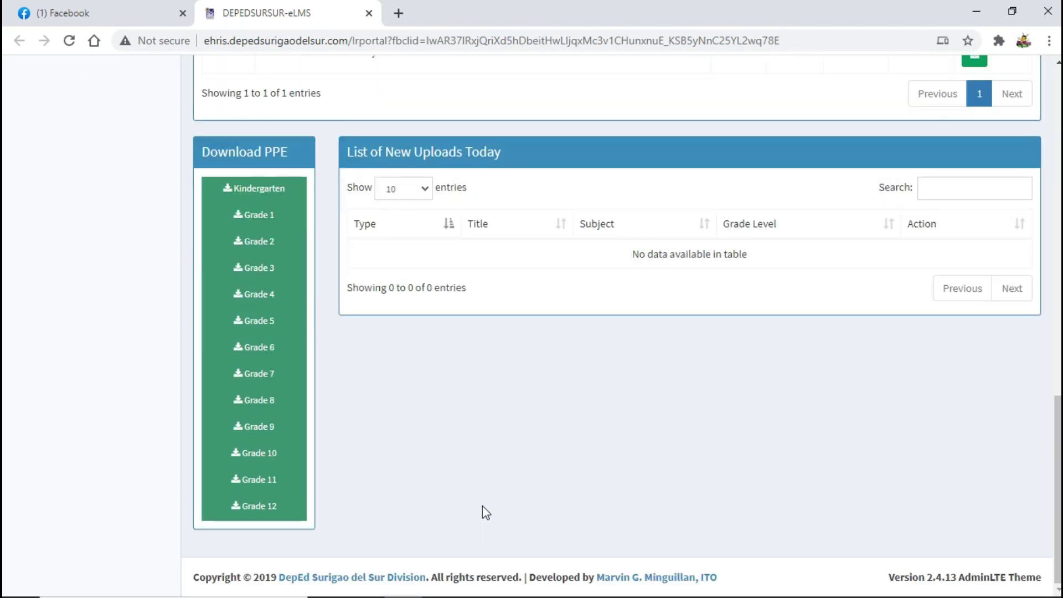
click(256, 191)
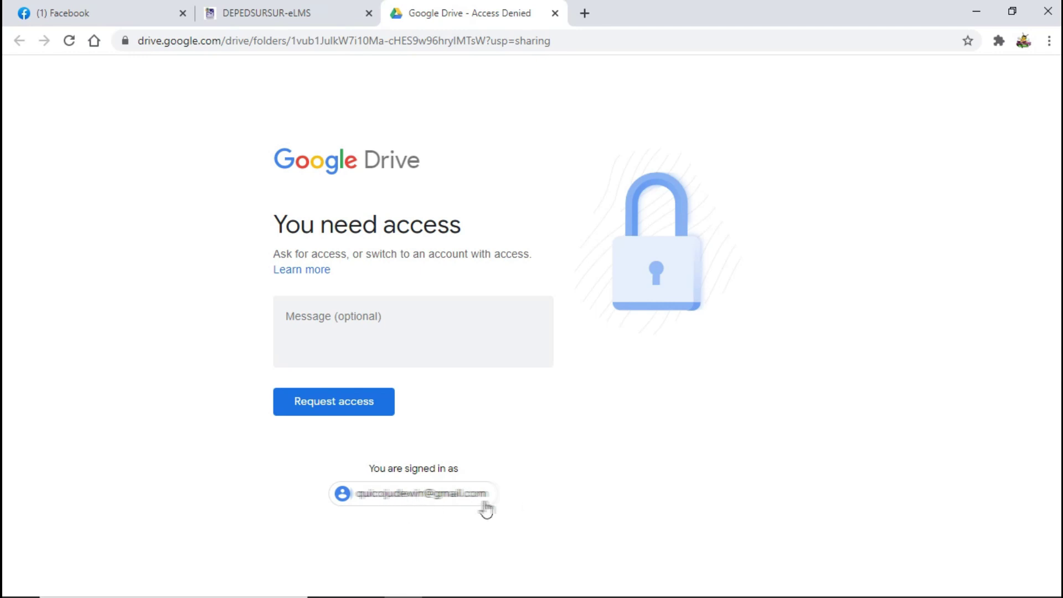
click(410, 493)
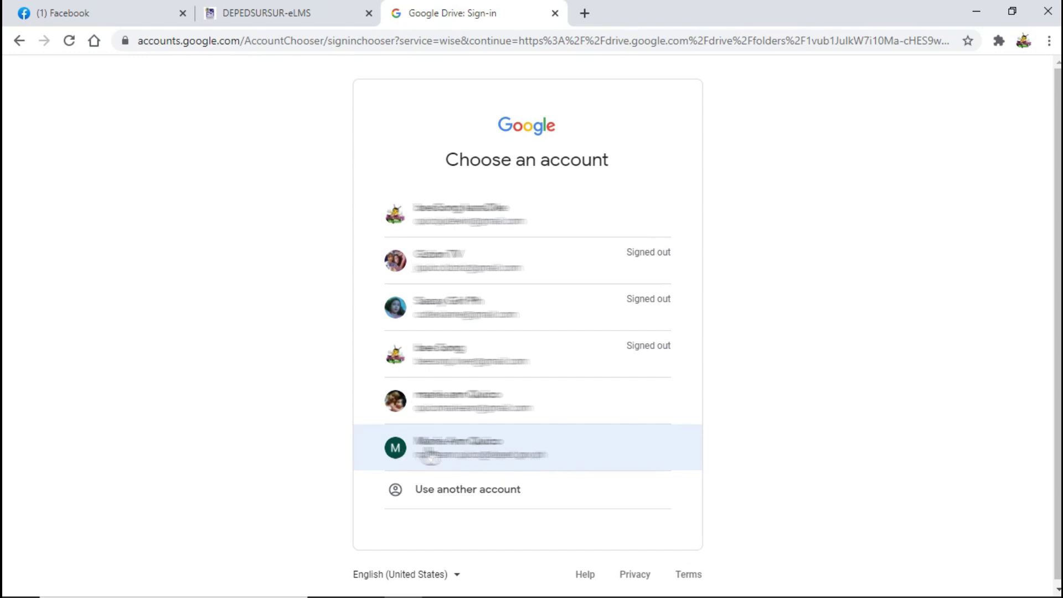
click(424, 465)
click(455, 496)
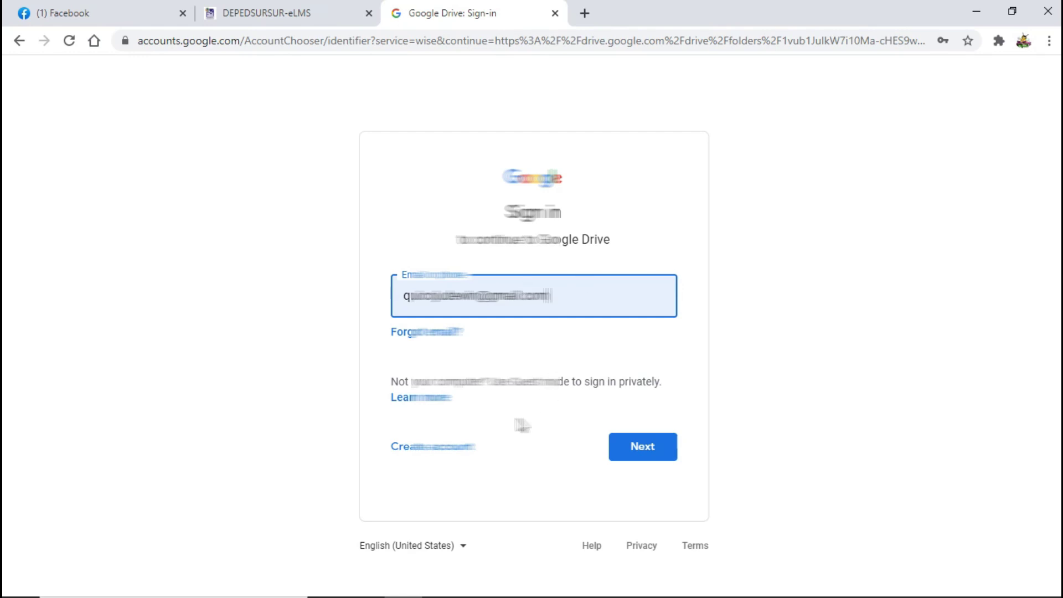
click(649, 451)
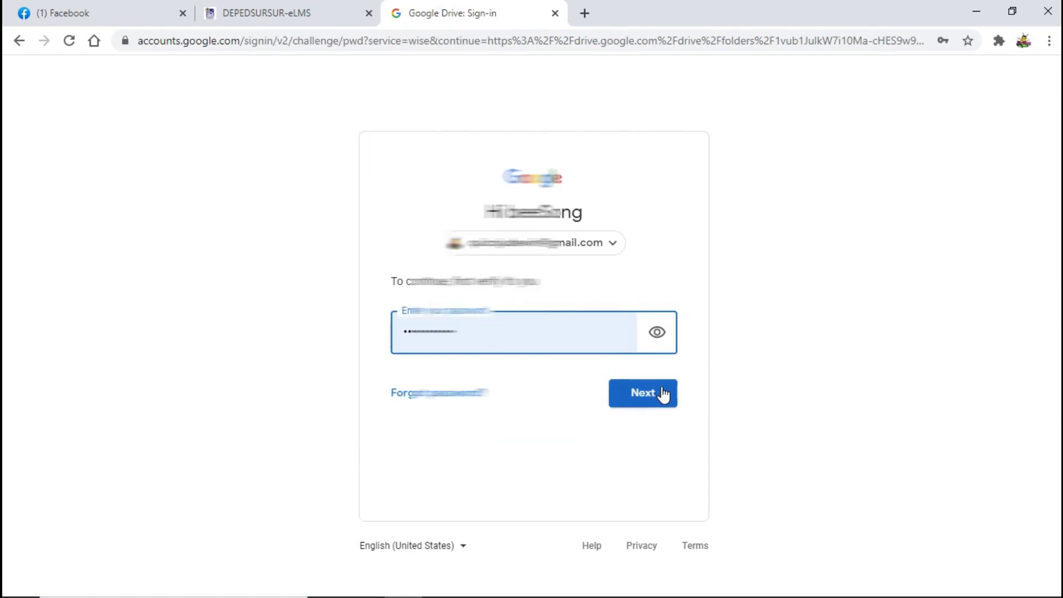
click(554, 12)
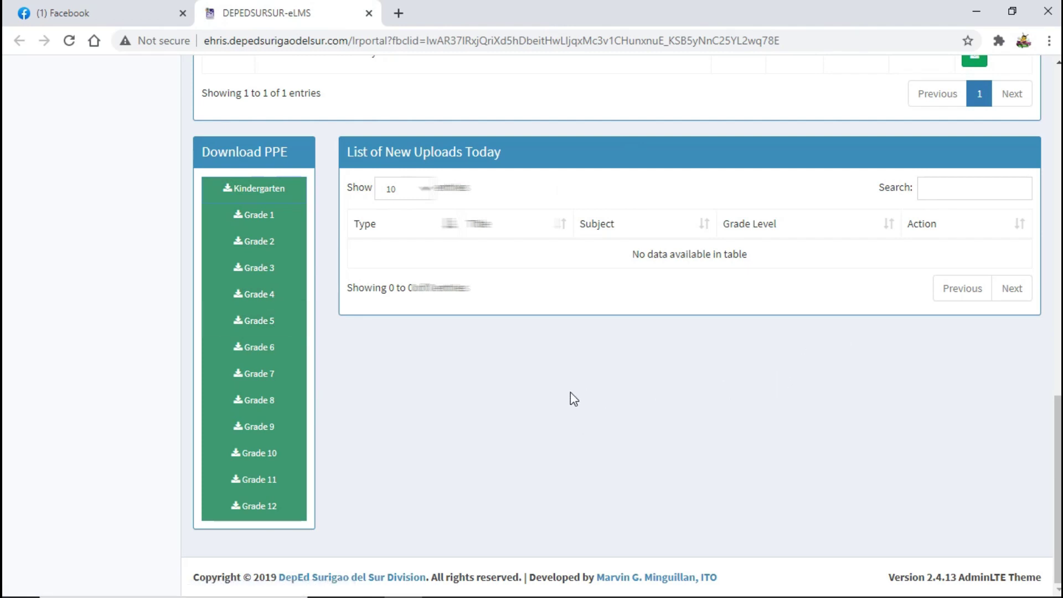
Open the Kindergarten folder from the Download PPE list, switching Google Drive to the DepEd account.
click(255, 190)
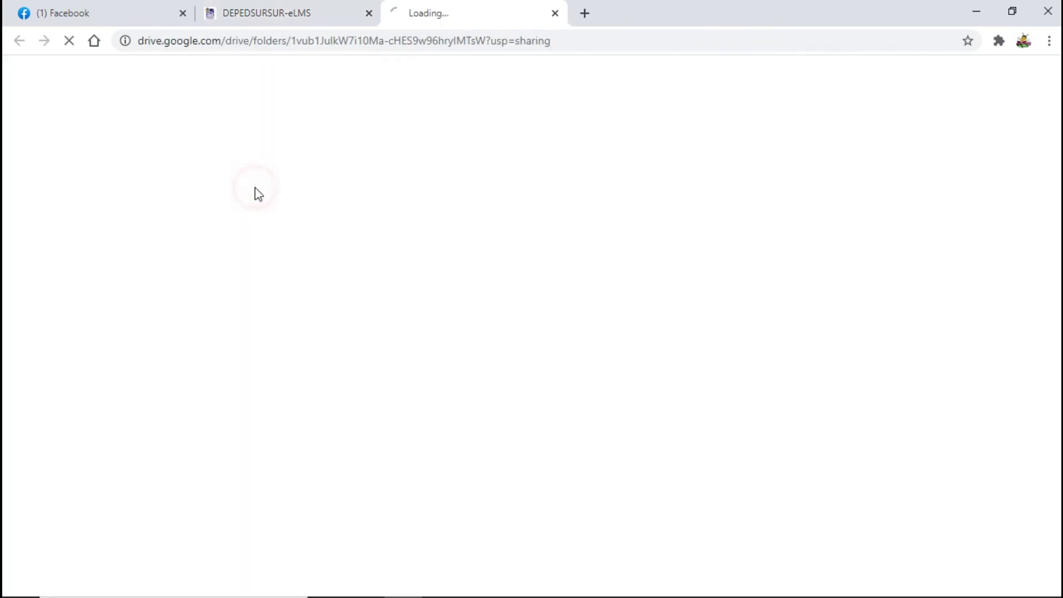
click(410, 494)
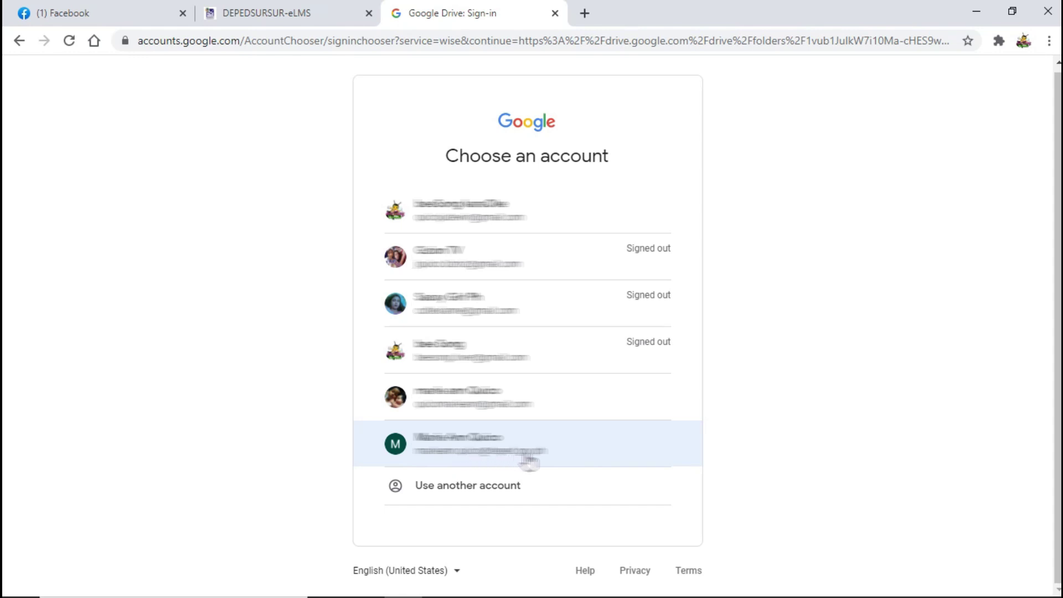
click(466, 448)
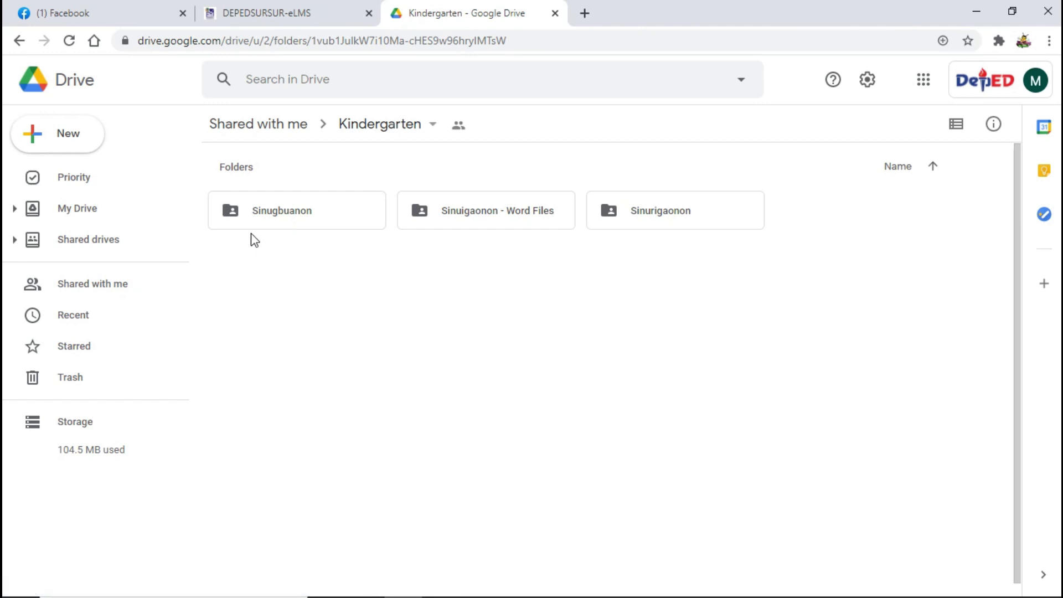
Download the Sinugbuanon, Sinuigaonon - Word Files and Sinurigaonon folders together from the Kindergarten folder.
click(278, 210)
drag(728, 296, 255, 209)
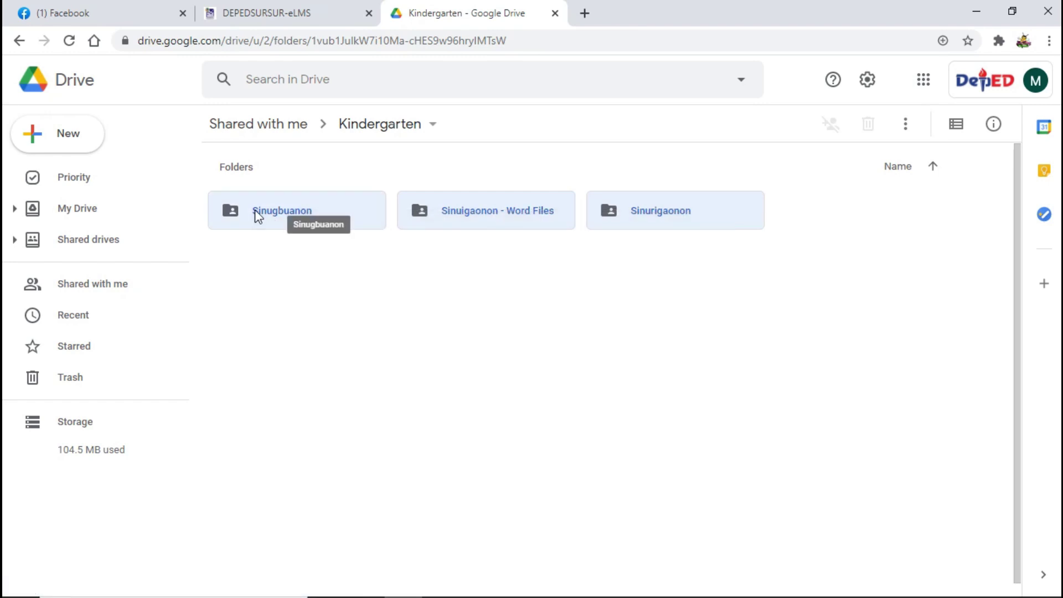
click(439, 378)
click(299, 215)
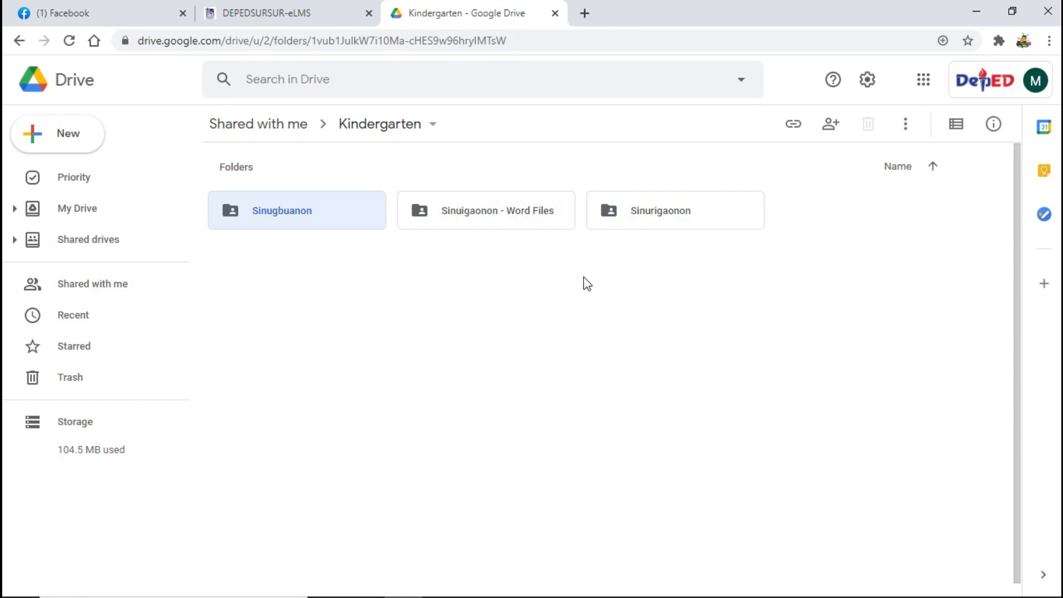
shift+click(707, 212)
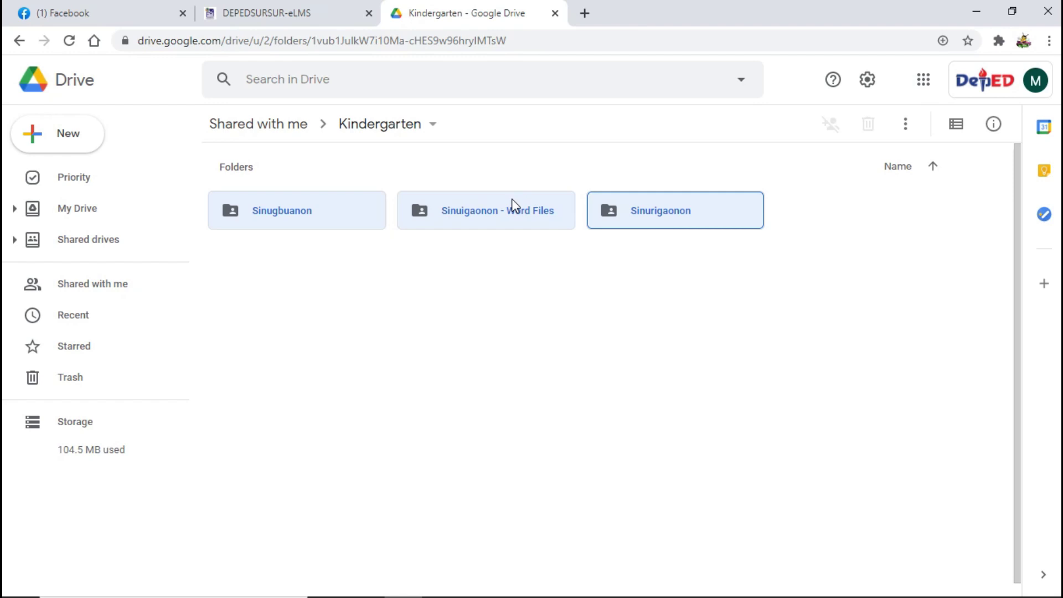
click(491, 199)
right_click(491, 200)
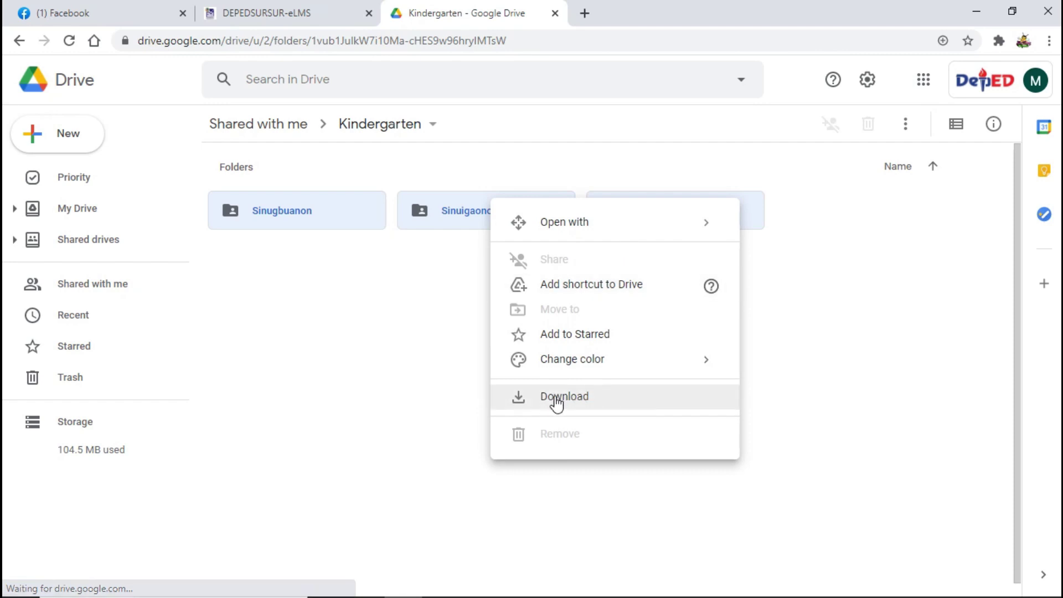
click(556, 400)
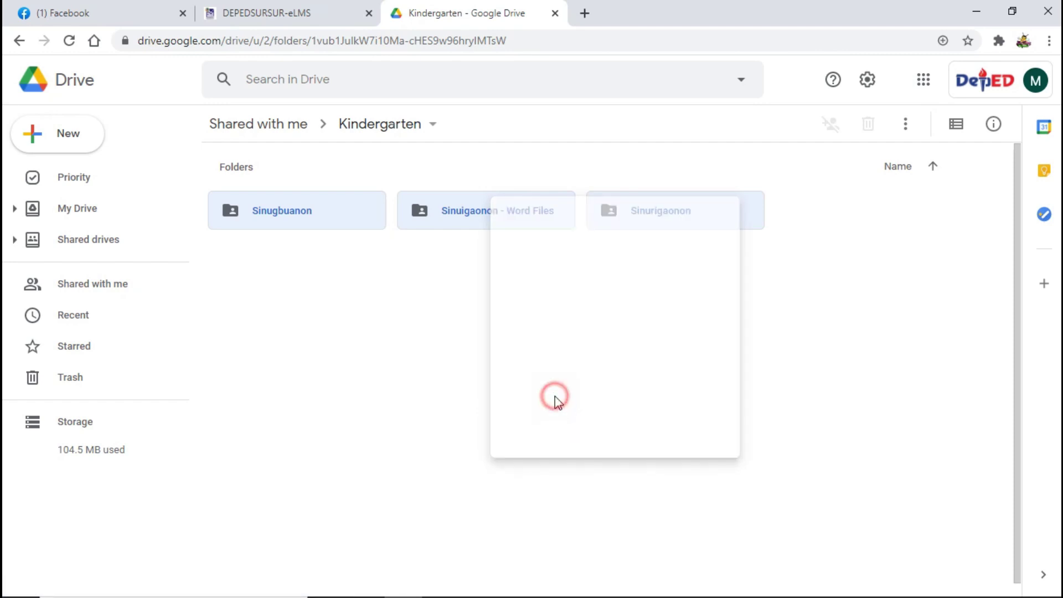
mouse_move(785, 560)
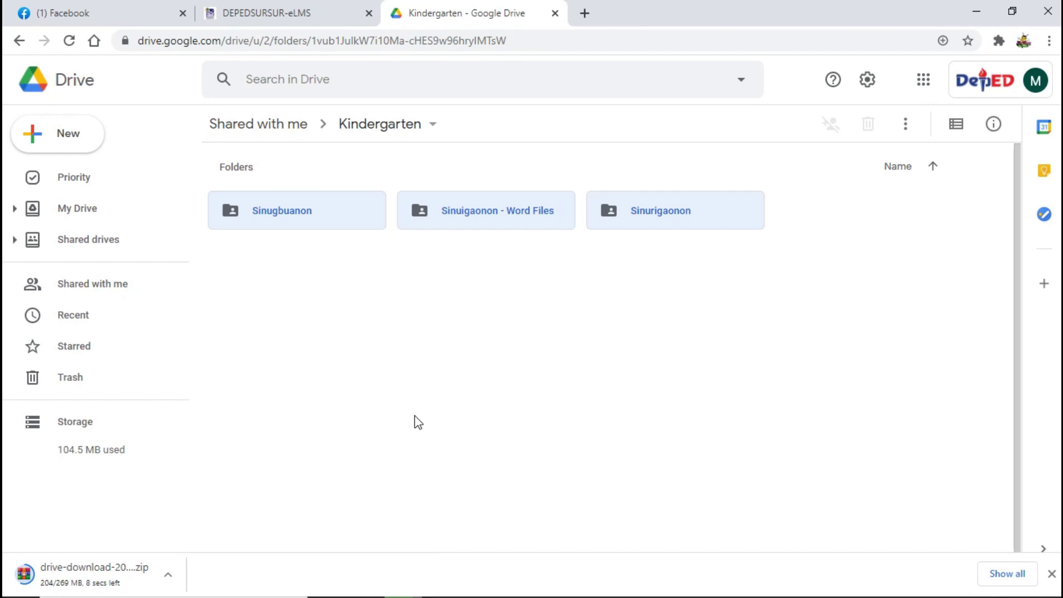
Show the downloaded zip archive in its Downloads folder once the download finishes.
mouse_move(69, 593)
click(169, 575)
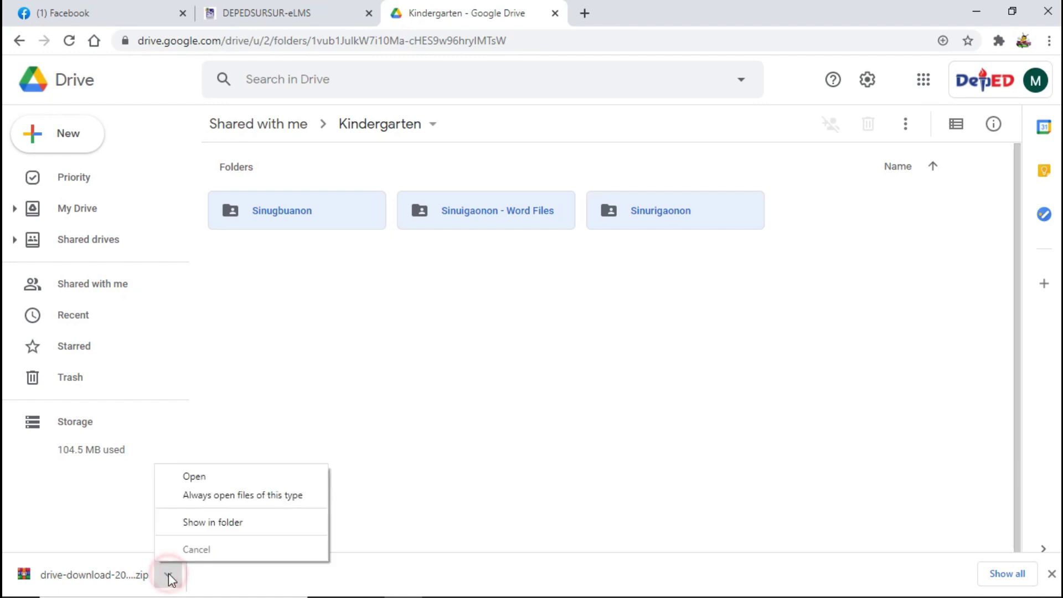
click(217, 521)
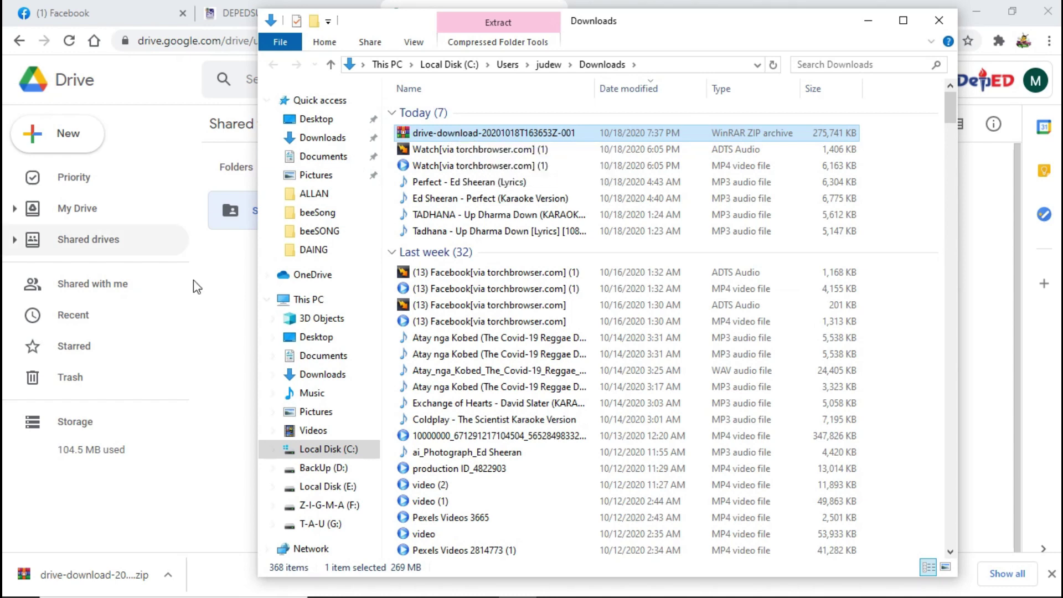
click(487, 132)
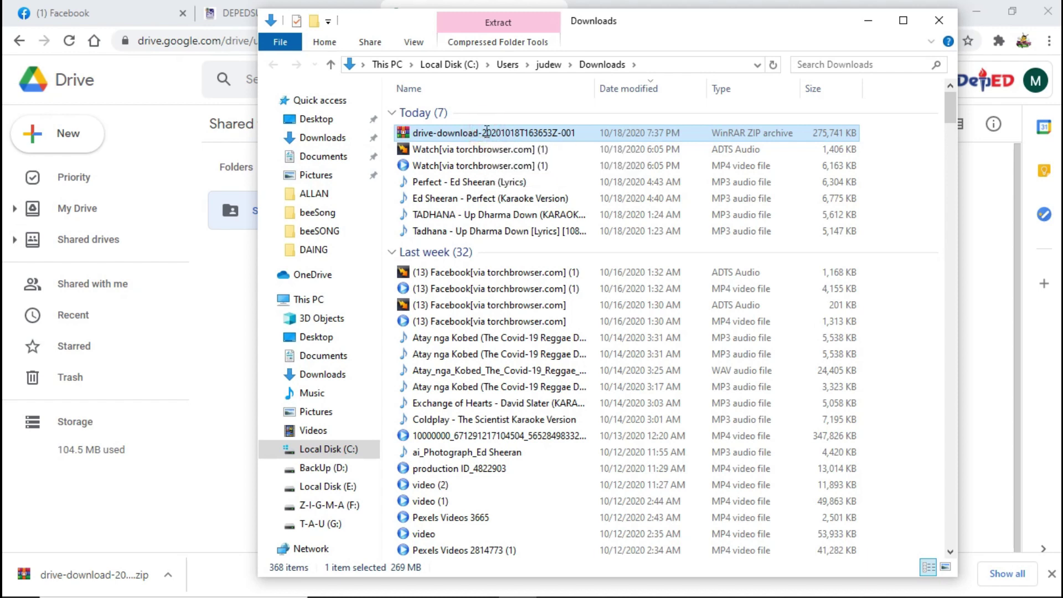
click(656, 133)
click(450, 133)
right_click(449, 133)
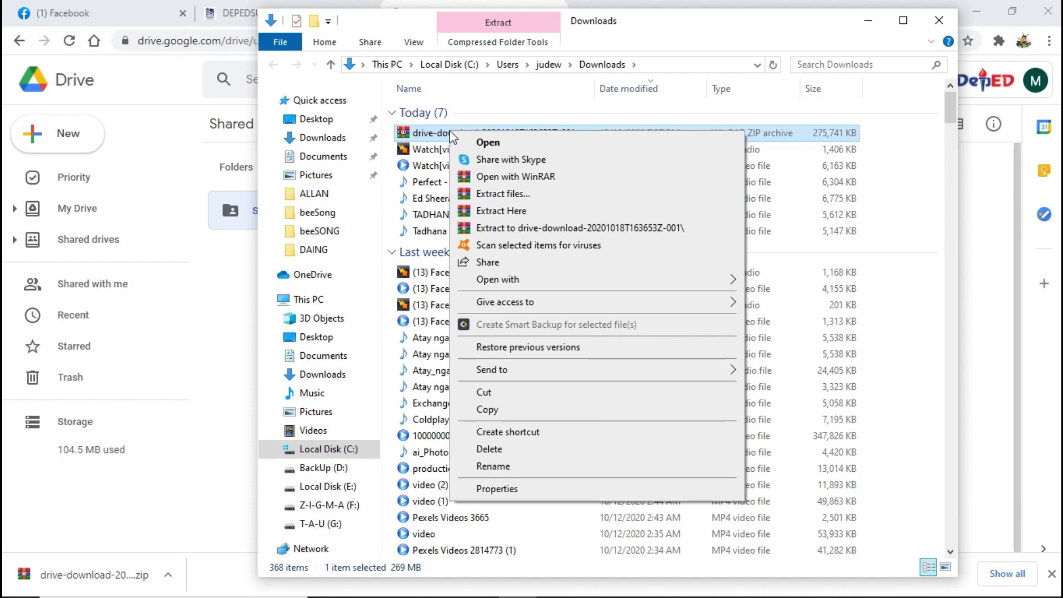
click(496, 194)
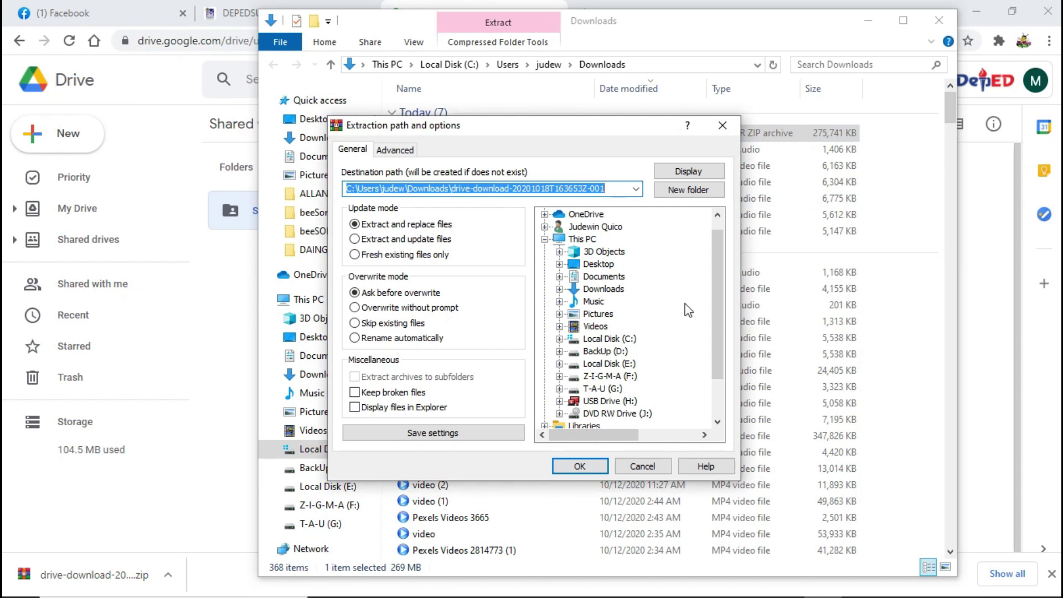
click(722, 122)
Open the extraction options for the downloaded drive-download zip archive and choose the Z-I-G-M-A (F:) drive as the destination.
click(465, 134)
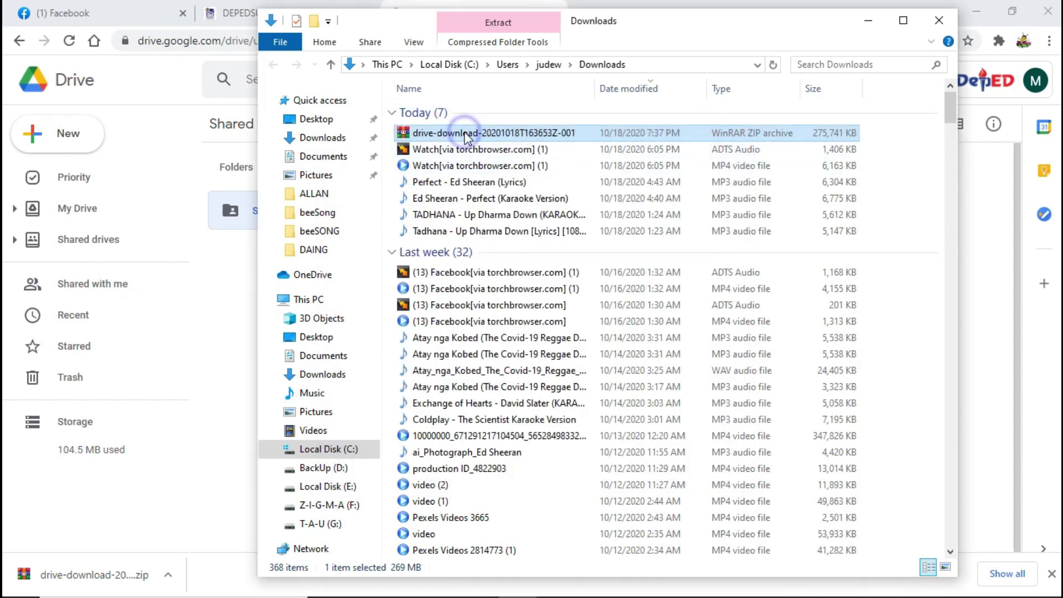
right_click(468, 137)
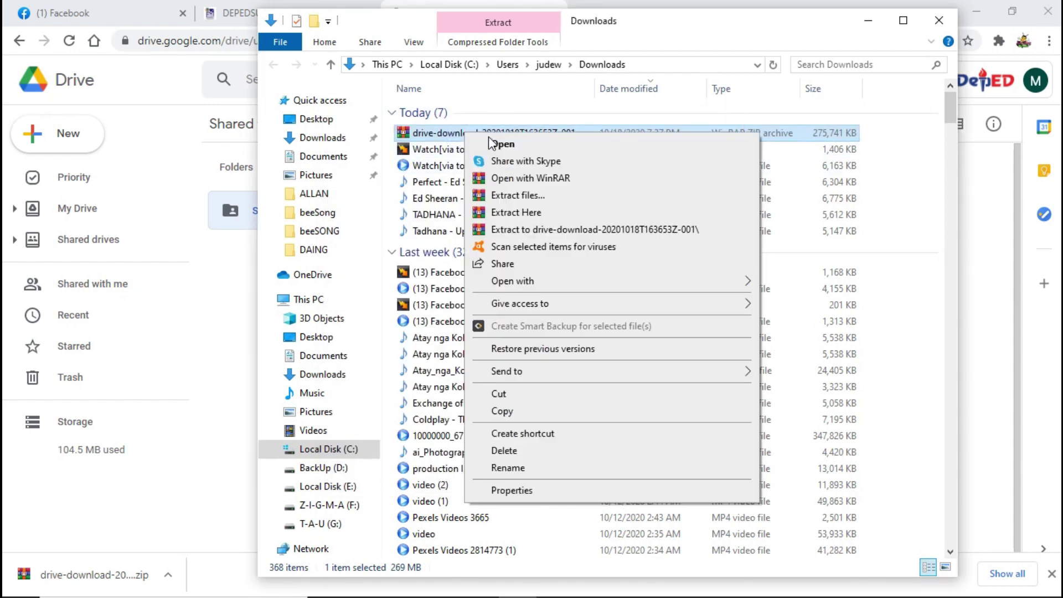
click(518, 196)
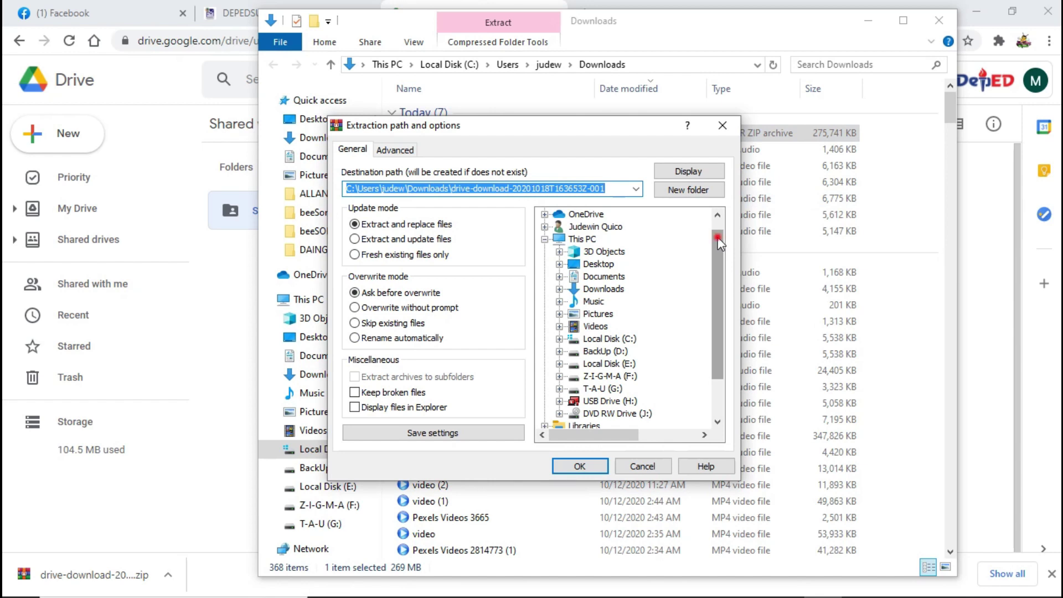
drag(717, 239, 721, 272)
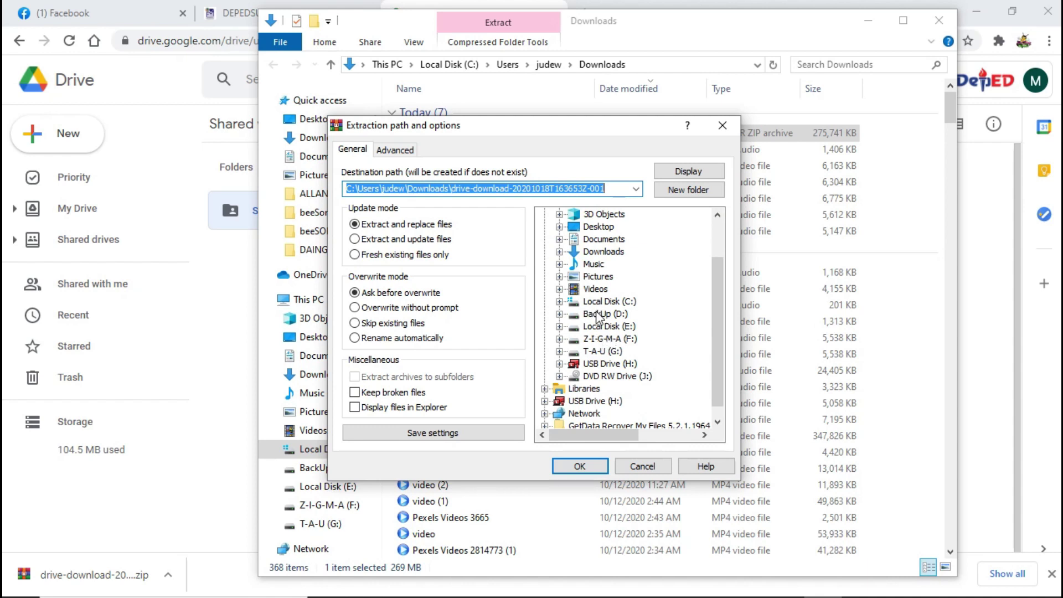
click(603, 339)
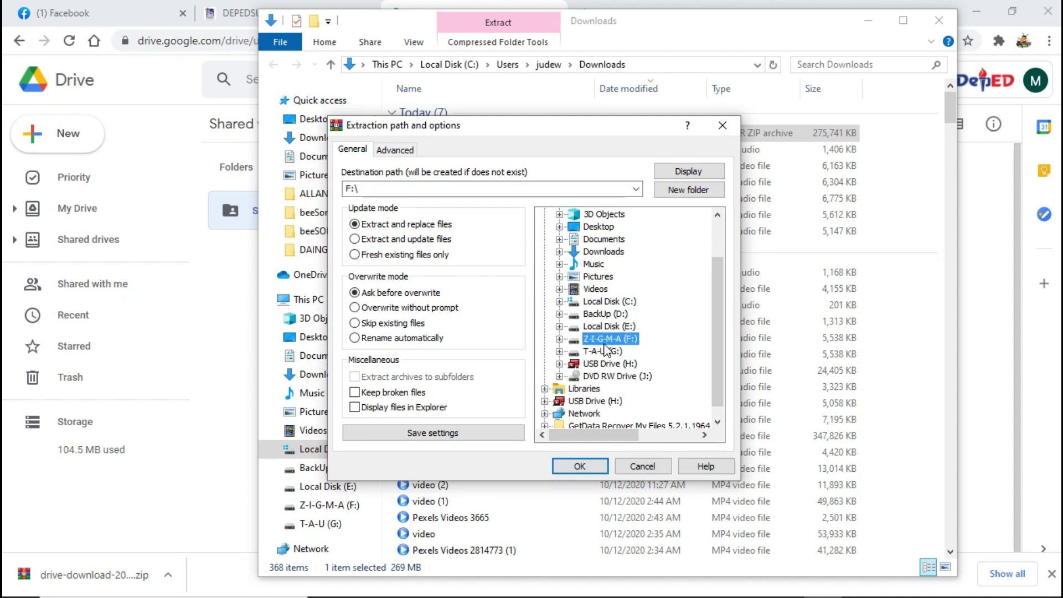
click(559, 338)
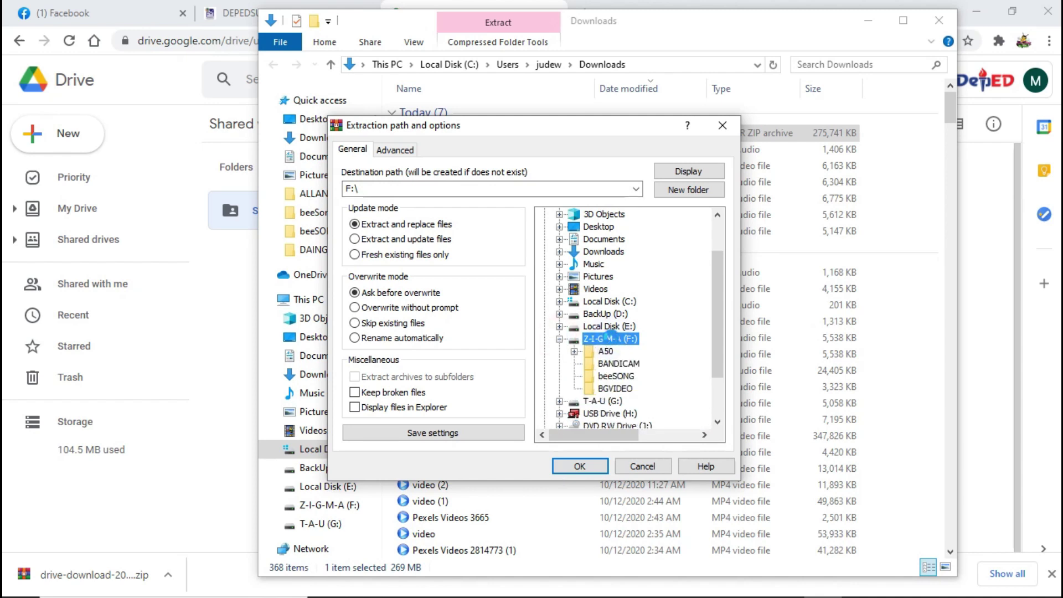
right_click(612, 339)
click(603, 344)
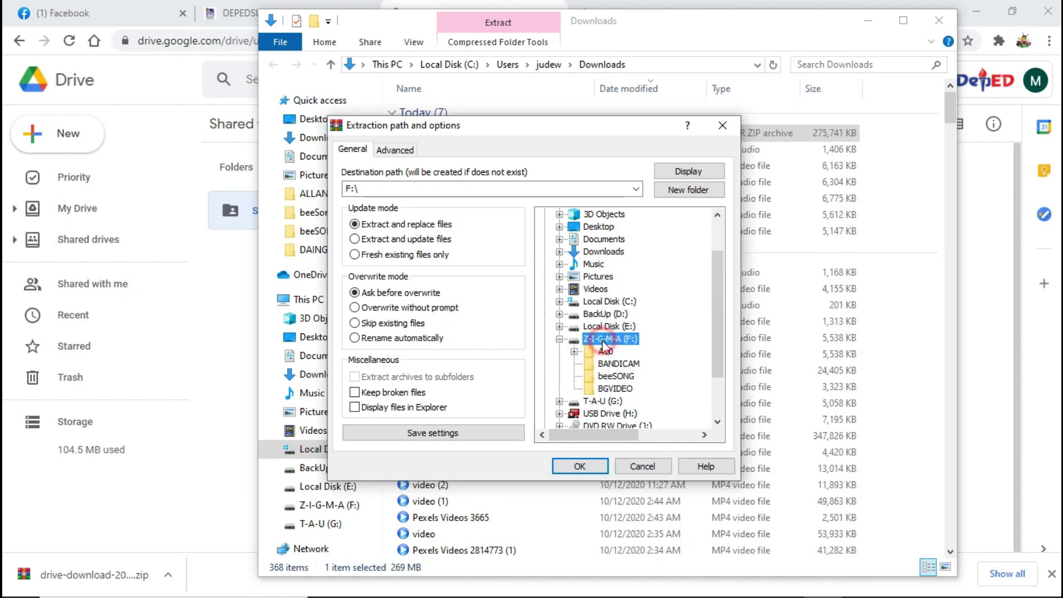
Create a destination folder named DEPED on the Z-I-G-M-A (F:) drive and extract the archive into it.
click(690, 191)
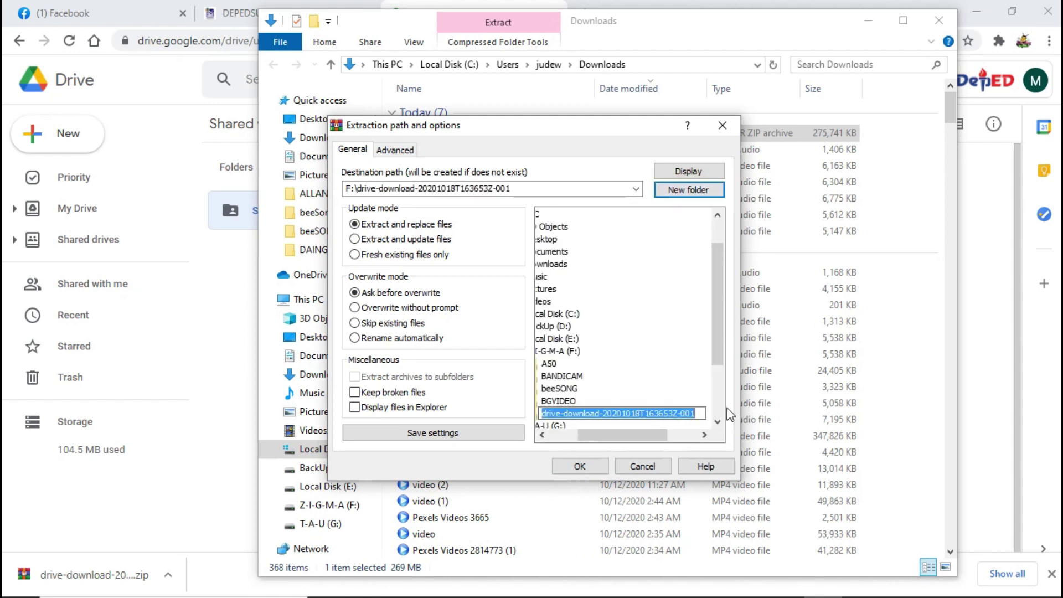
drag(634, 440, 615, 441)
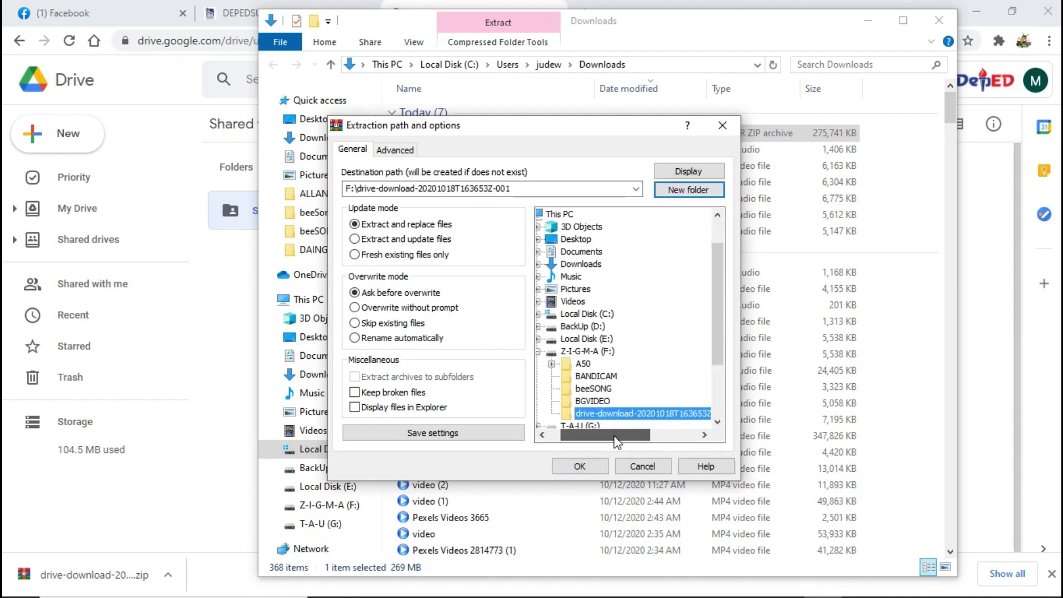
click(607, 414)
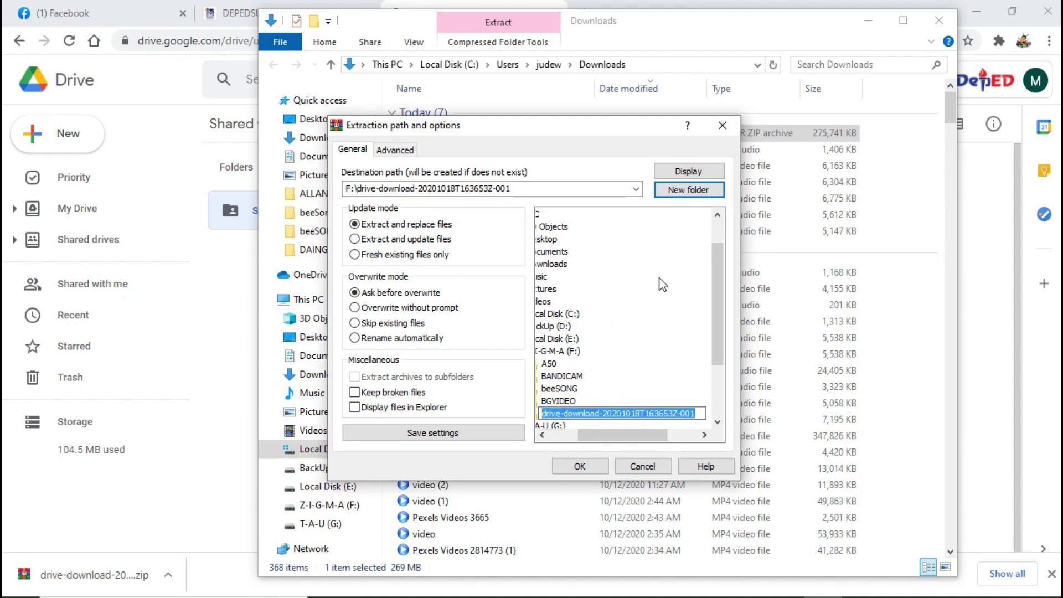
text(d)
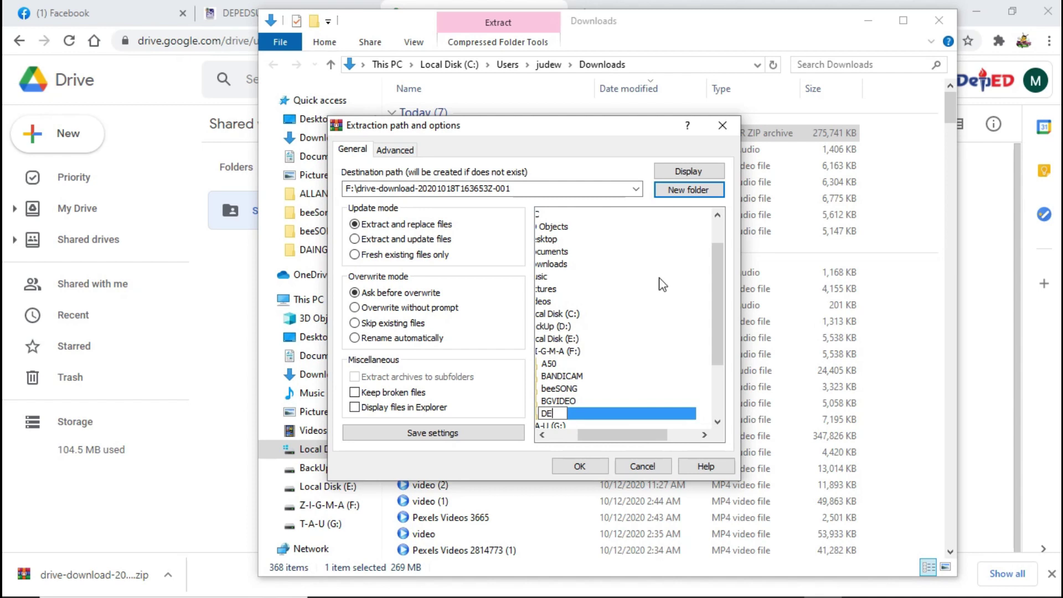
text(EPED)
key(Return)
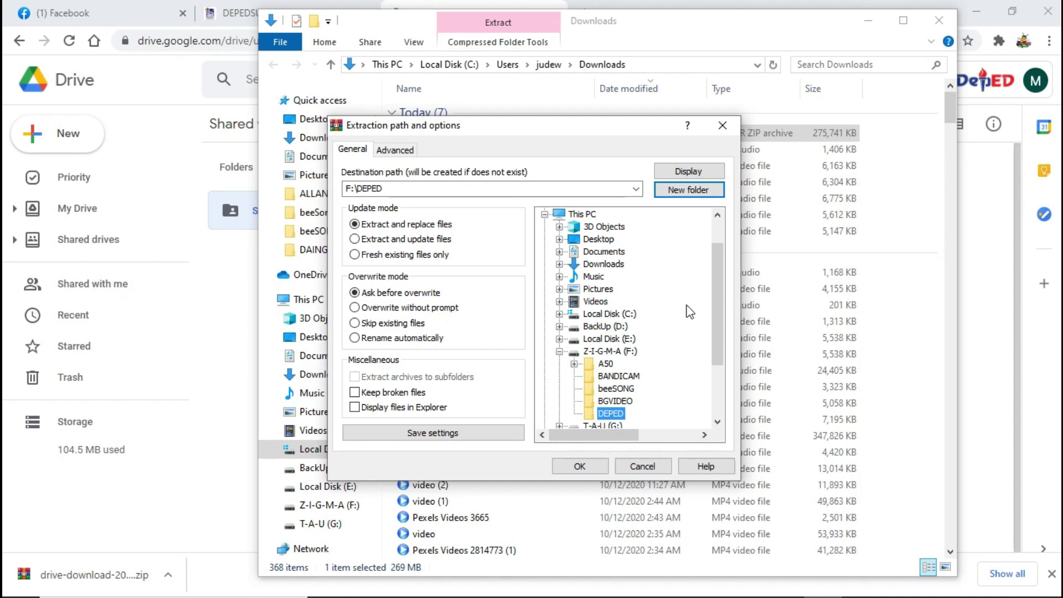
drag(718, 296, 722, 334)
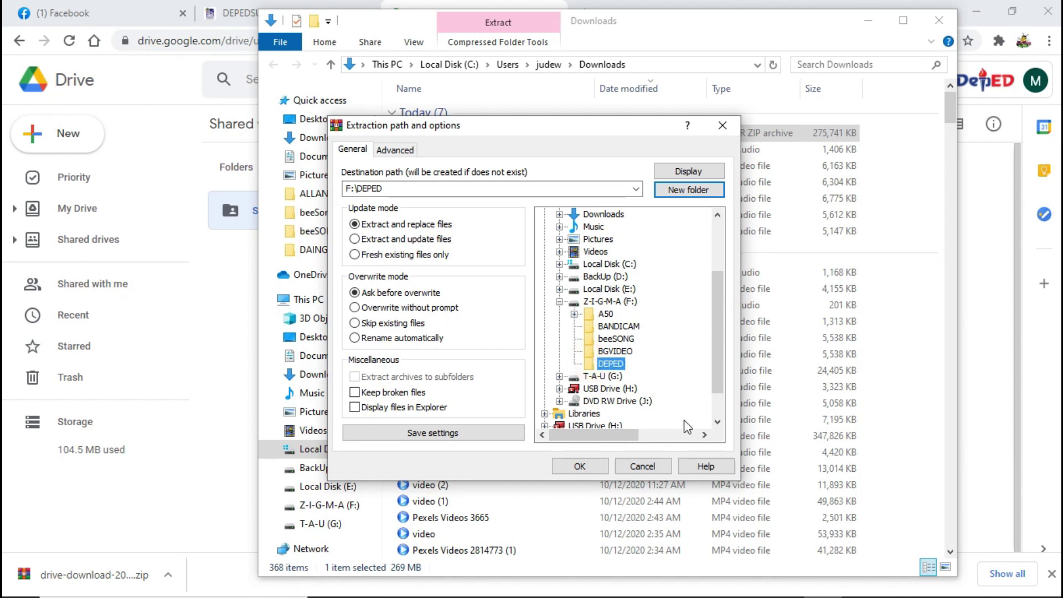
click(579, 467)
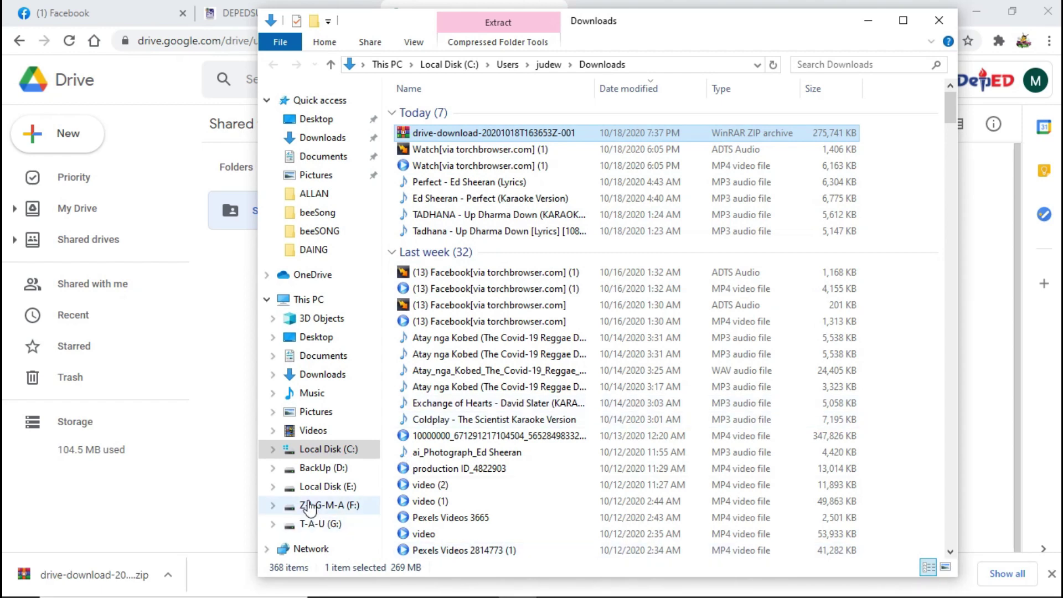
Open the DEPED folder on the Z-I-G-M-A (F:) drive, placing its window below the Google Drive folders for comparison.
click(328, 505)
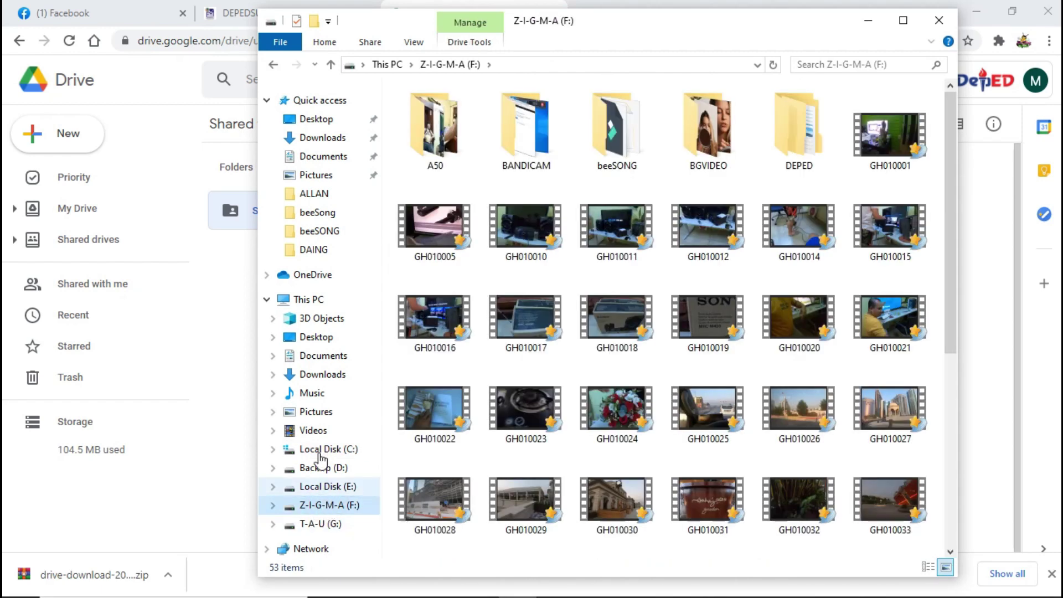
double_click(783, 118)
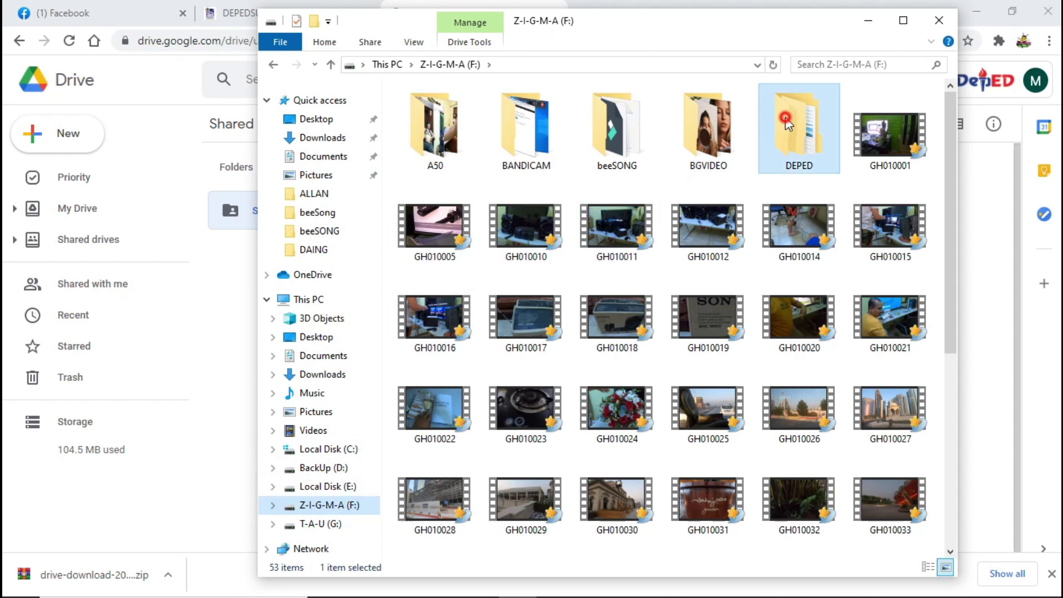
drag(451, 20, 388, 282)
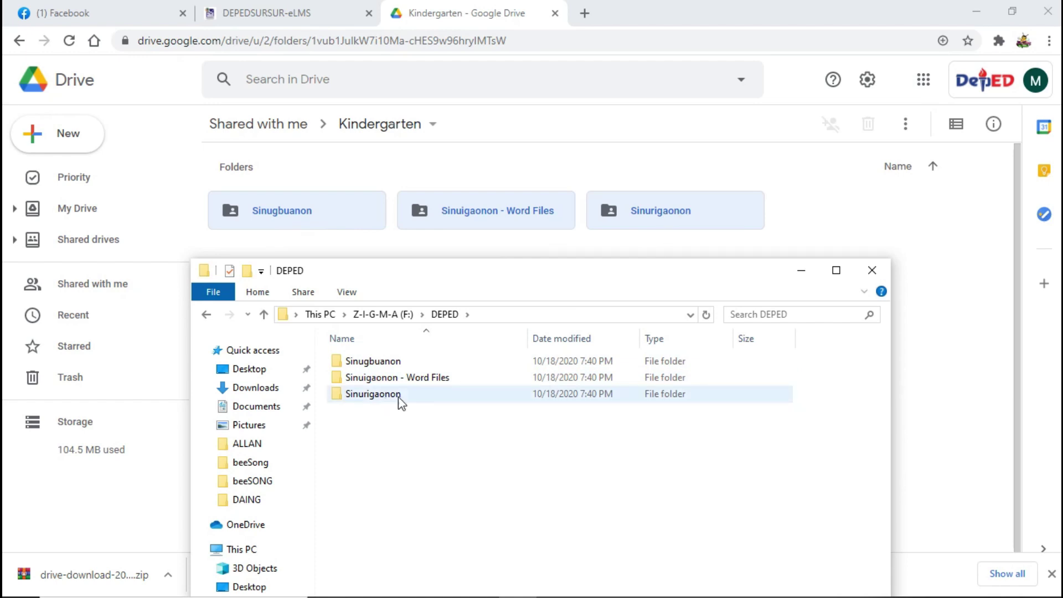
drag(522, 277, 540, 277)
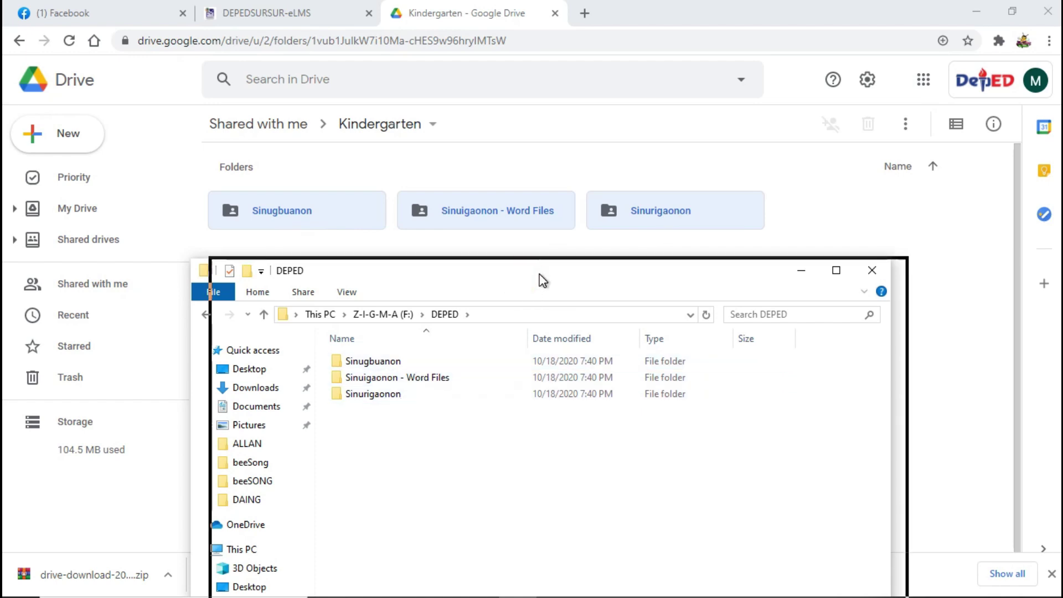
click(225, 312)
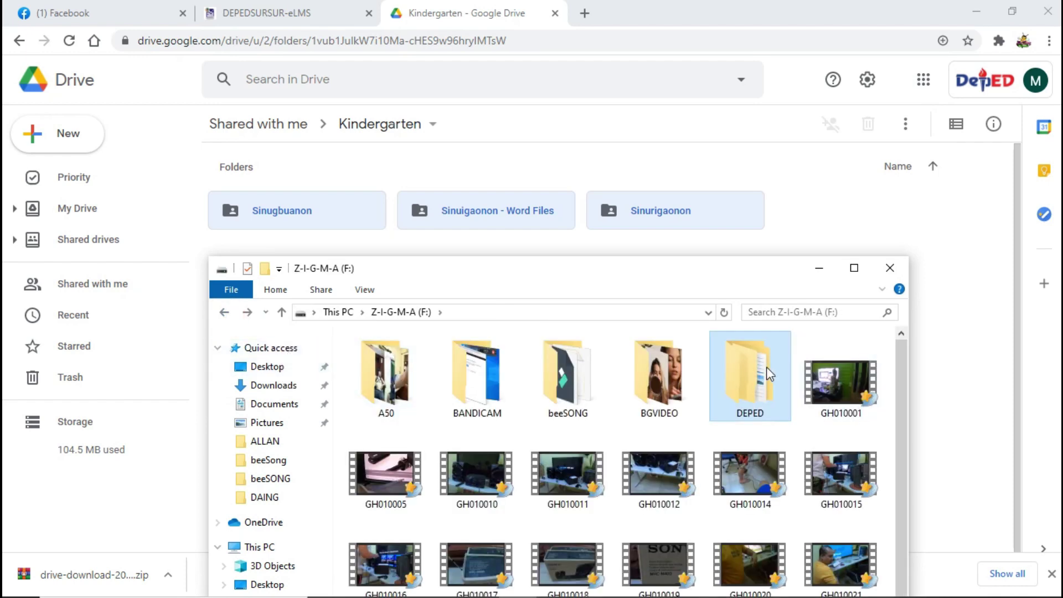
double_click(749, 367)
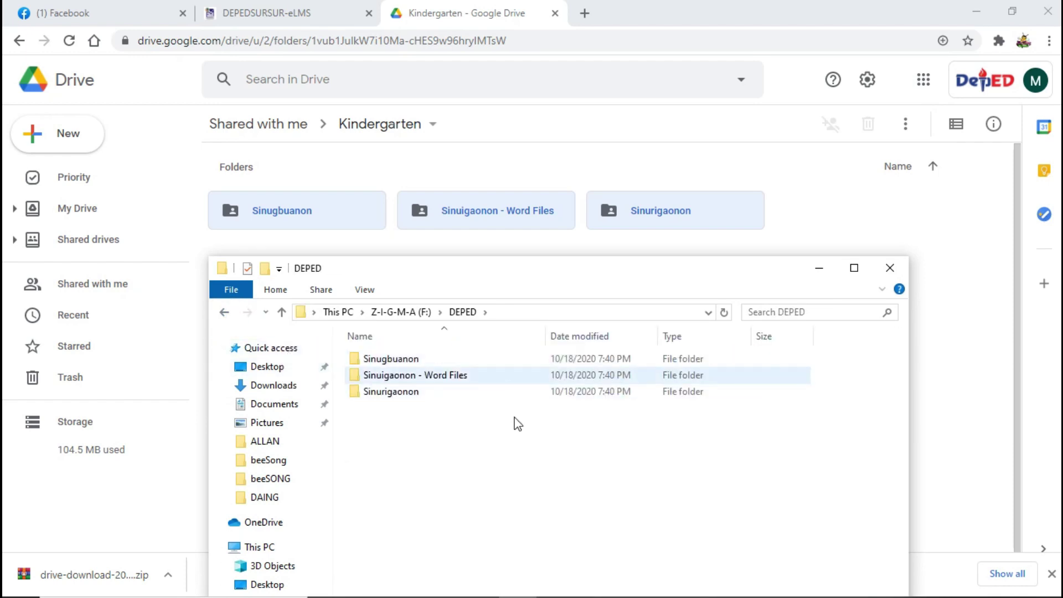
click(461, 313)
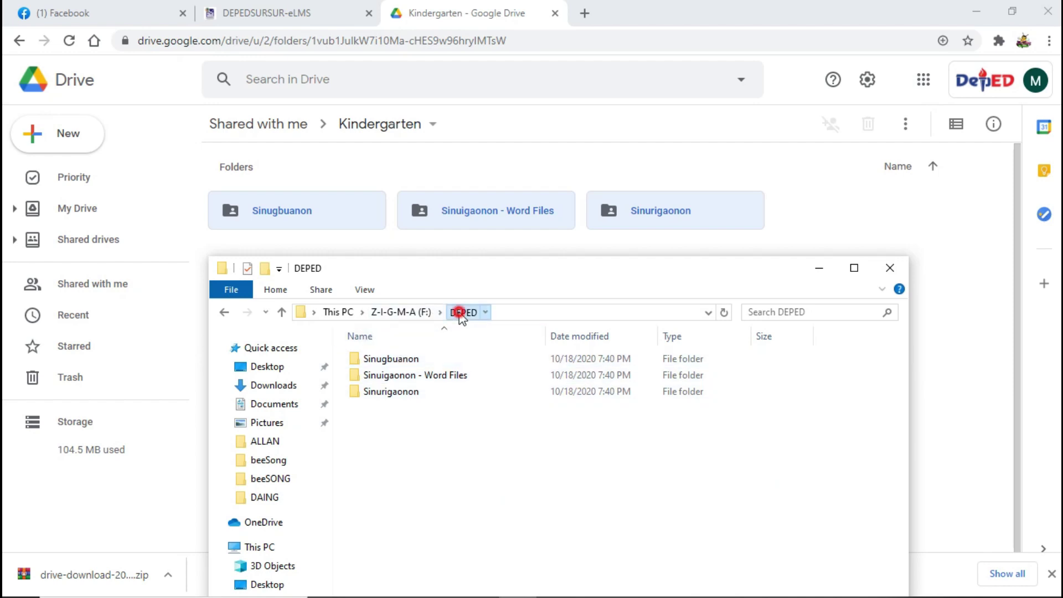
Create a new folder named KINDERGARTEN inside the DEPED folder.
right_click(386, 430)
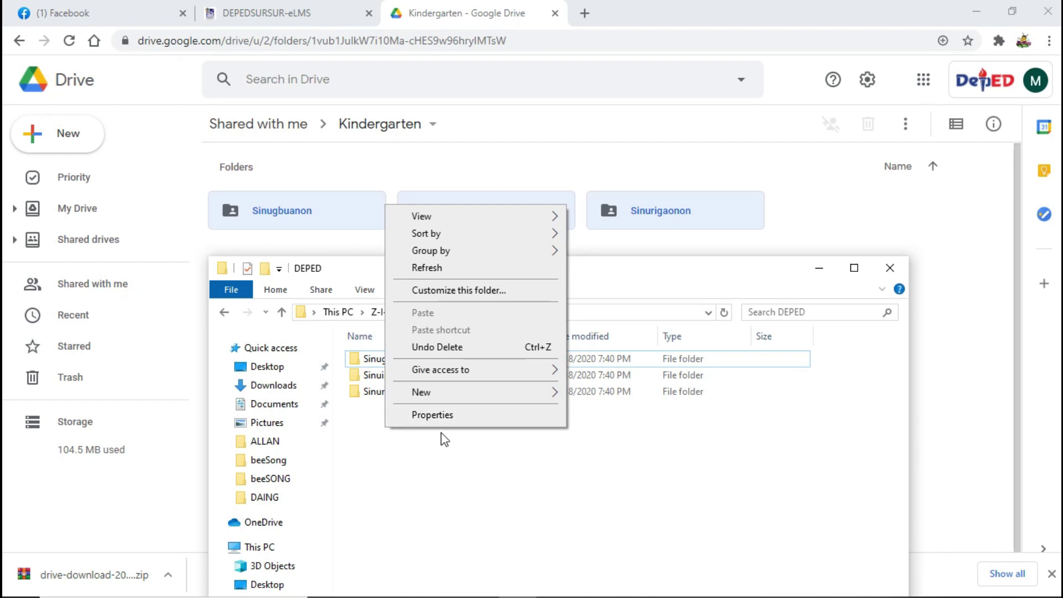
mouse_move(457, 394)
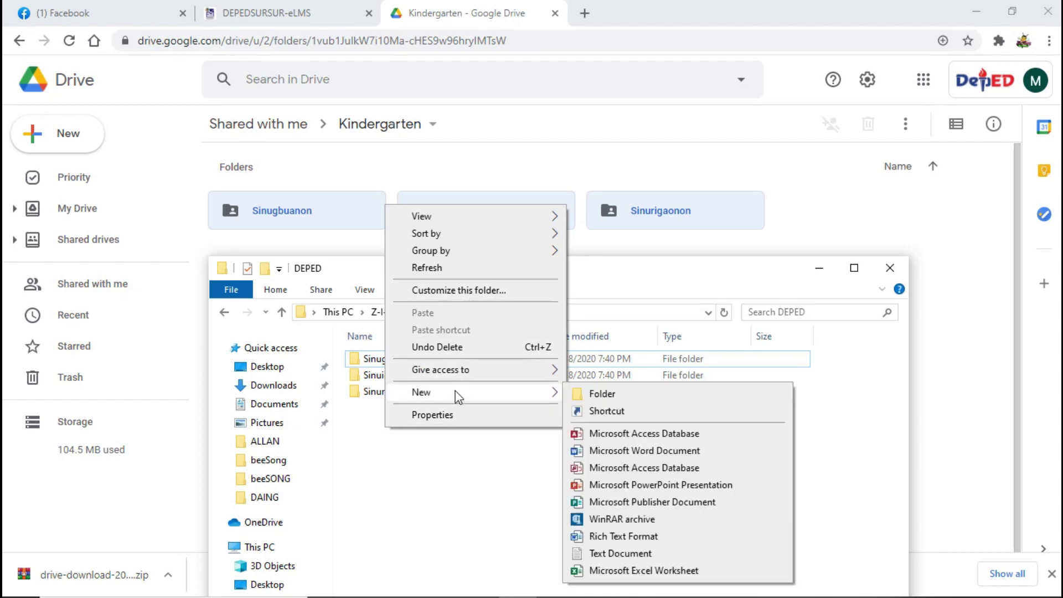
click(603, 394)
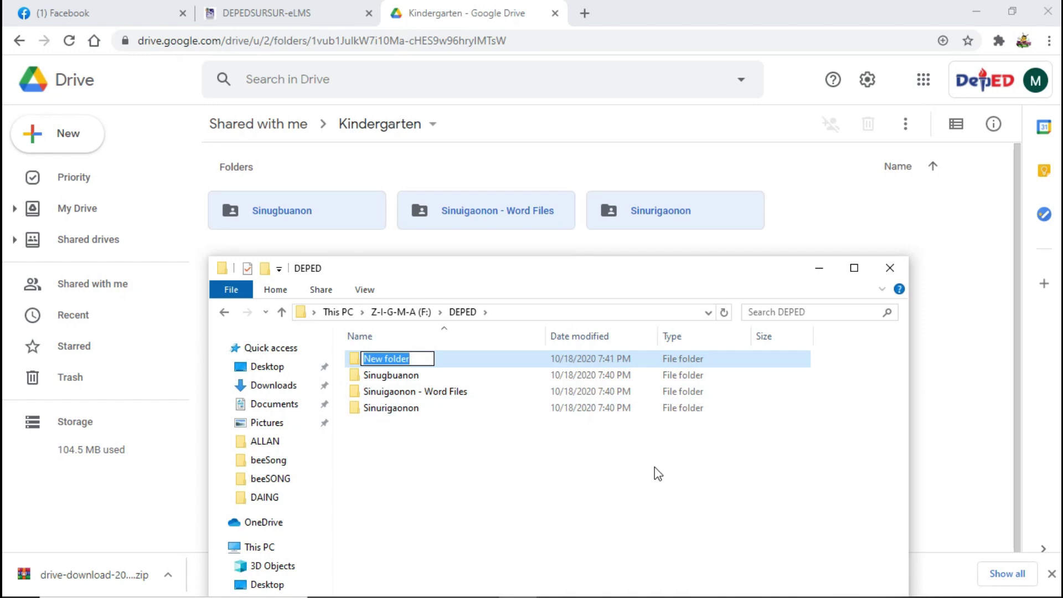
text(ki)
key(BackSpace)
text(KINDER)
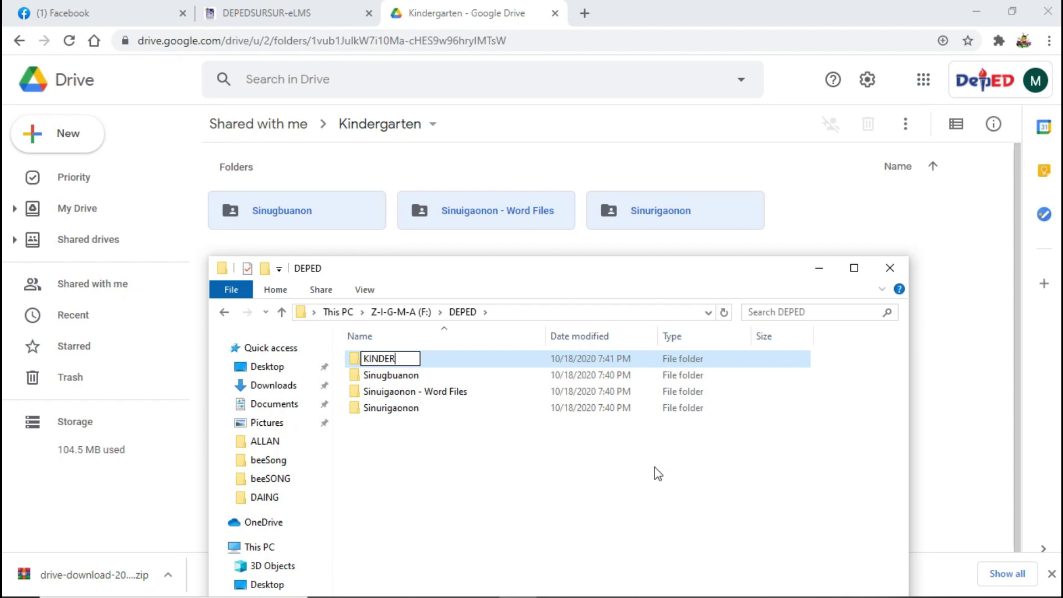
text(GARTEN)
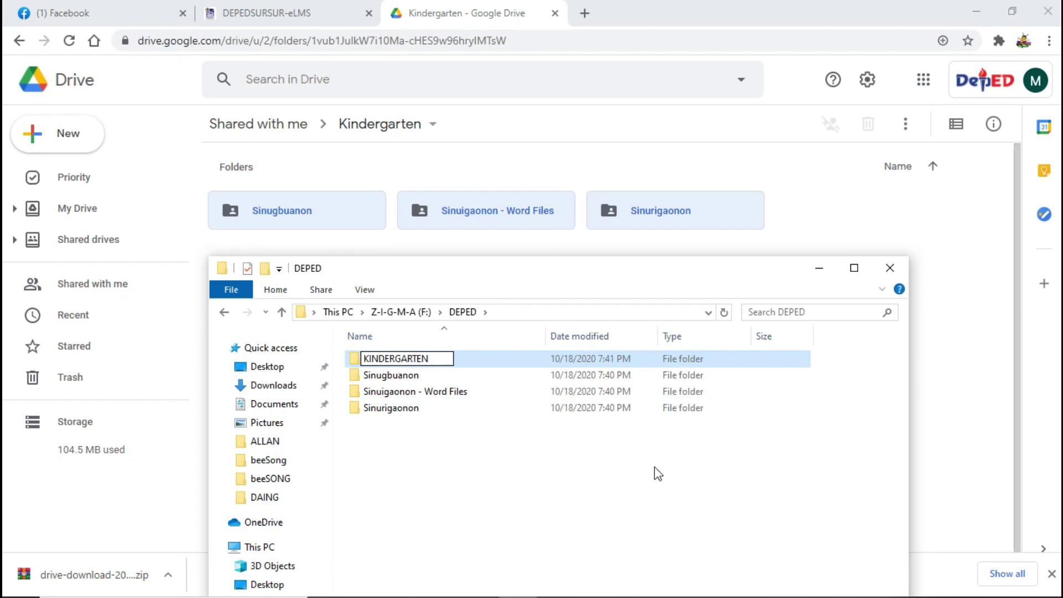
key(Return)
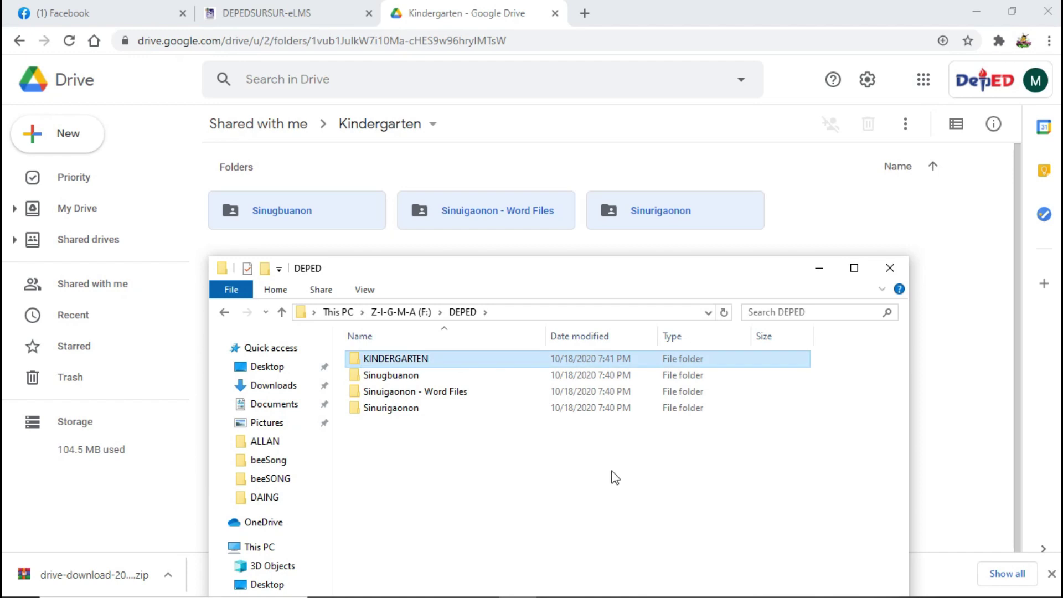
Move the Sinugbuanon, Sinuigaonon - Word Files and Sinurigaonon folders into KINDERGARTEN, check its contents and return to the DEPED folder.
click(421, 377)
shift+click(420, 408)
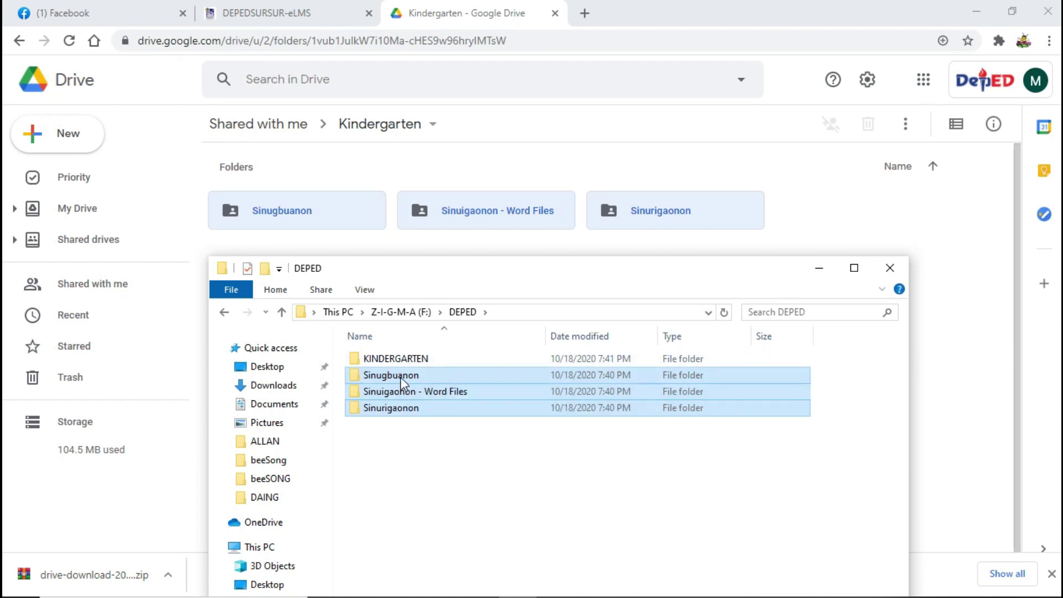
drag(400, 375, 400, 357)
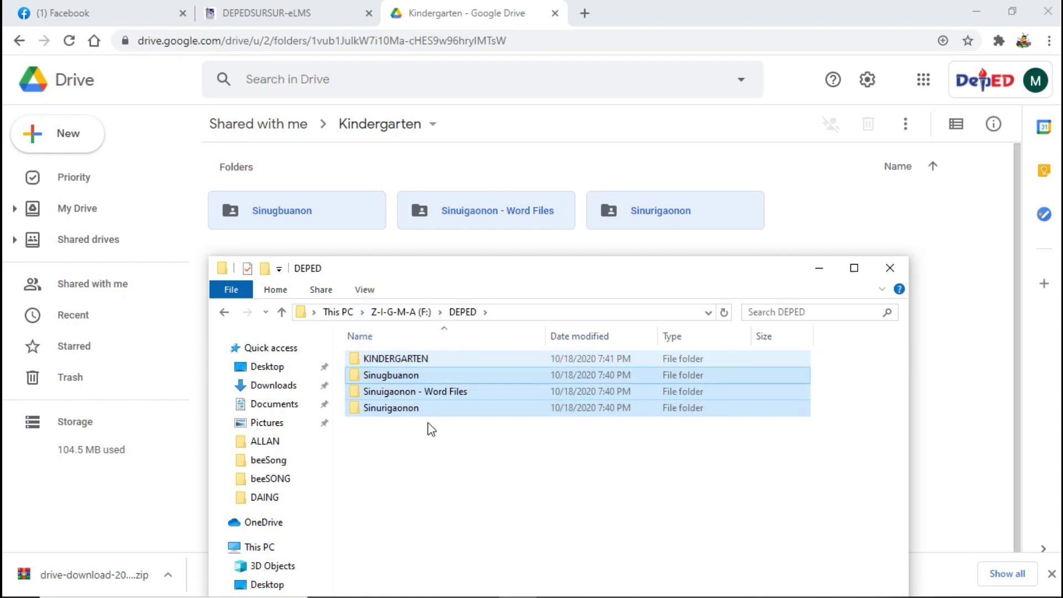
double_click(402, 360)
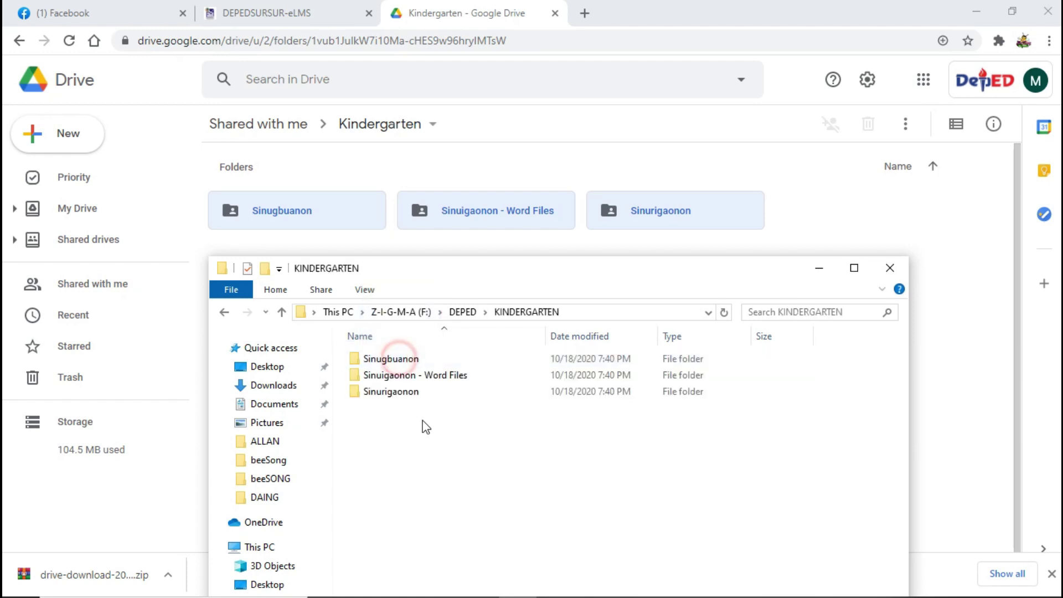
click(282, 312)
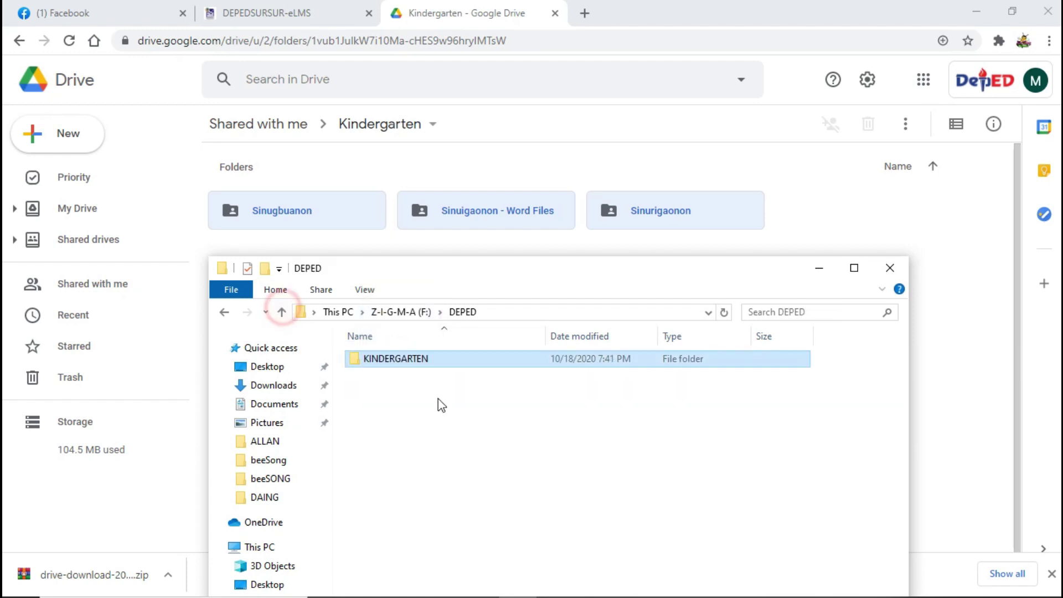
click(446, 359)
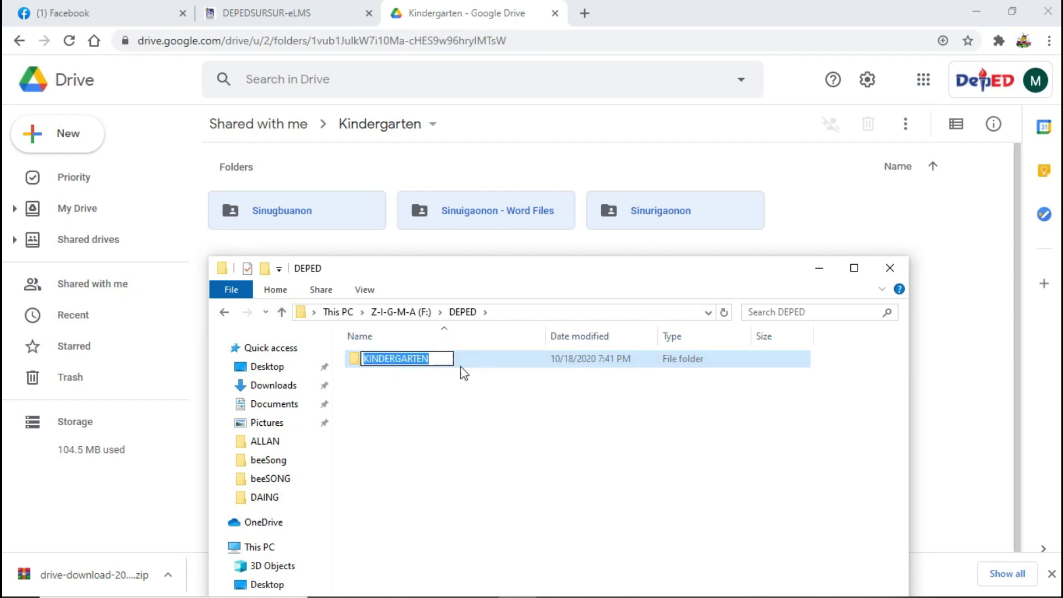
click(473, 396)
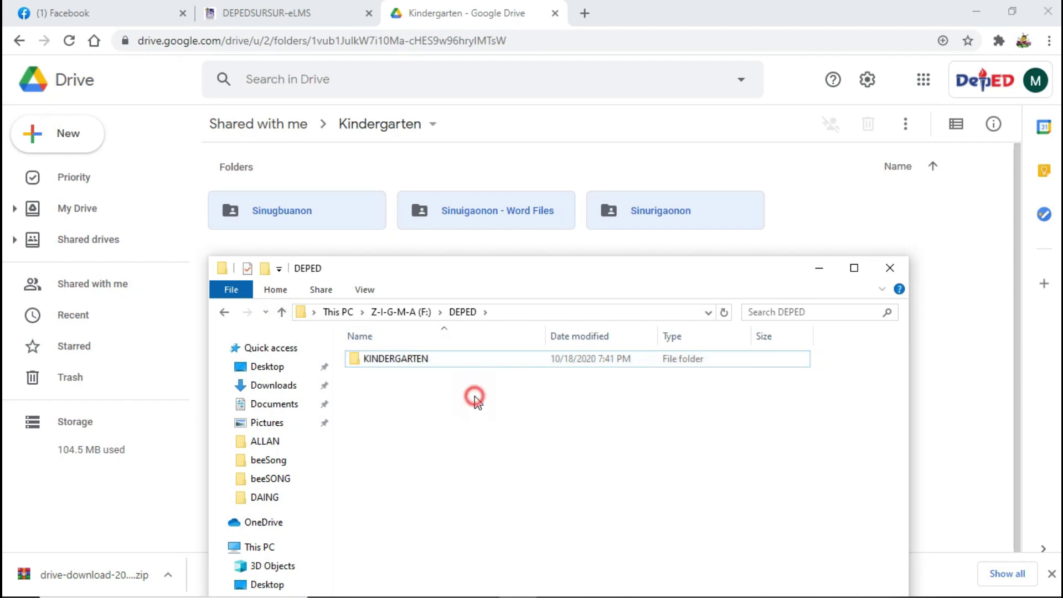
click(470, 361)
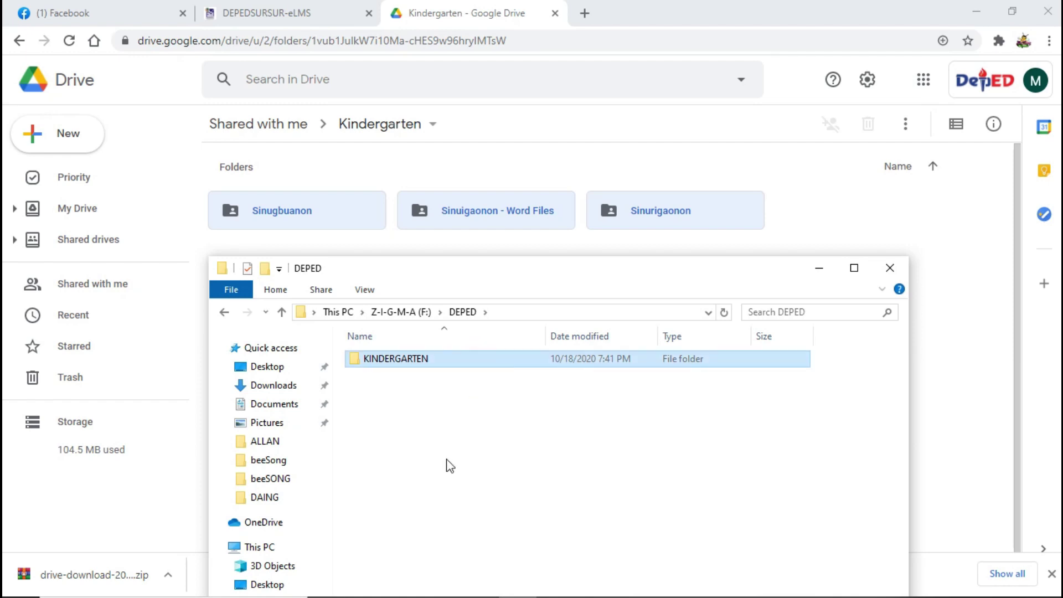
mouse_move(408, 365)
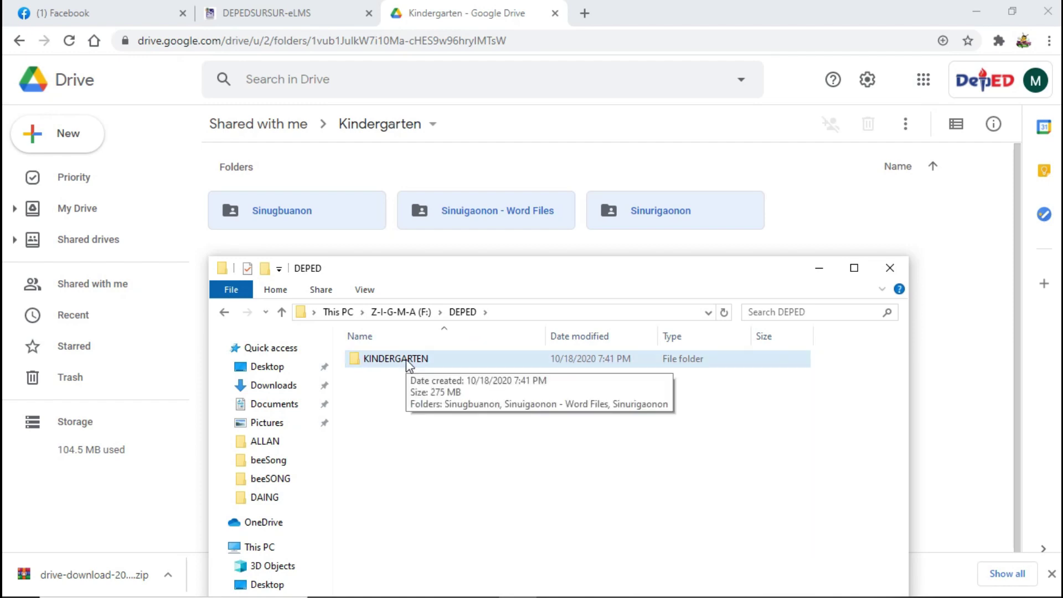
click(519, 379)
click(370, 363)
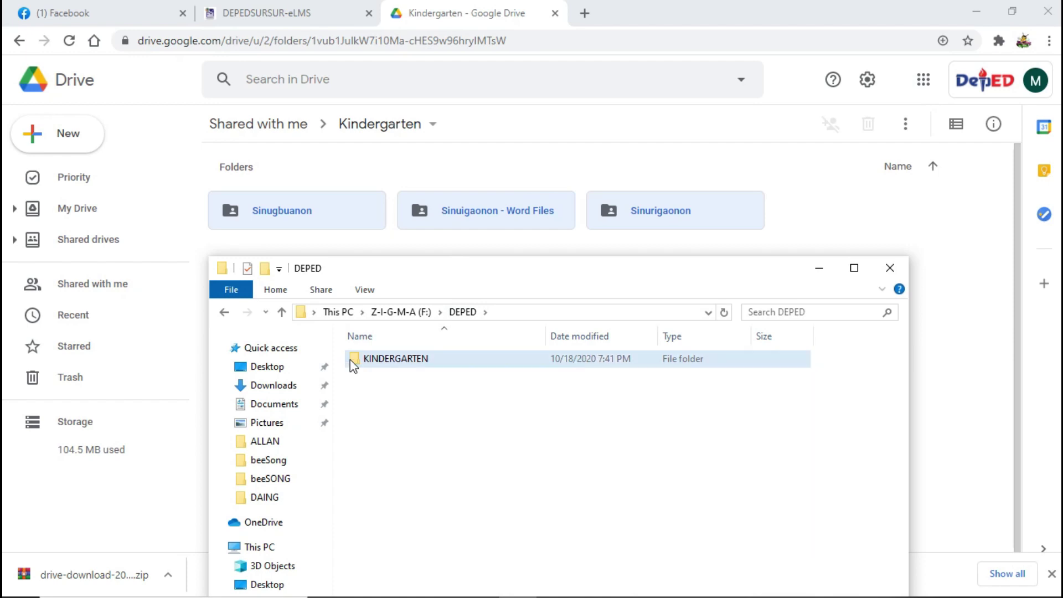
click(470, 361)
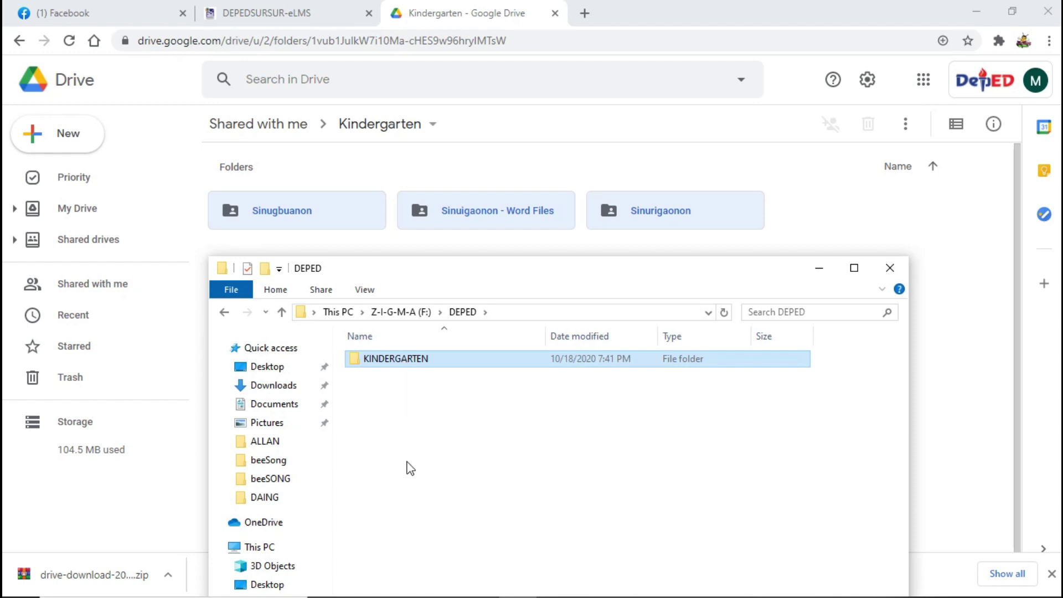
click(411, 364)
Switch to the browser and open the personal account's Google Drive from the Google home page in a new tab.
click(584, 13)
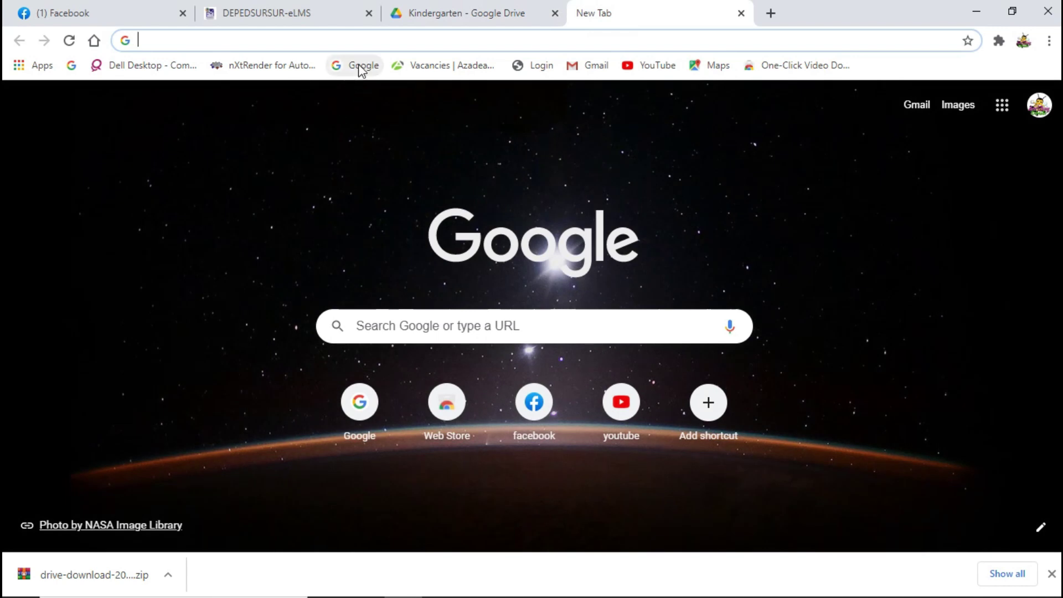
click(361, 66)
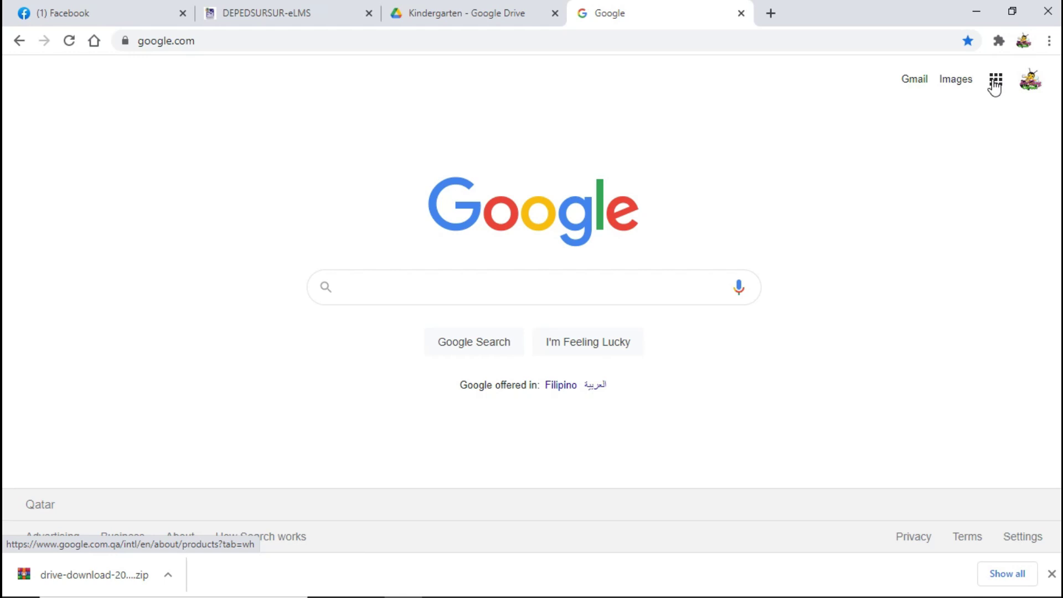
click(995, 82)
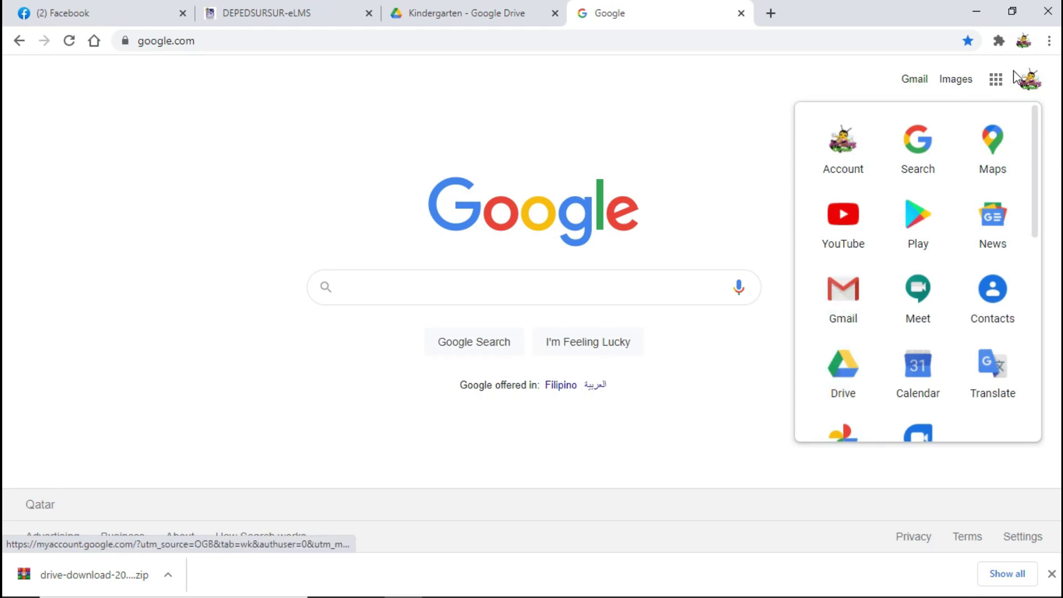
click(845, 370)
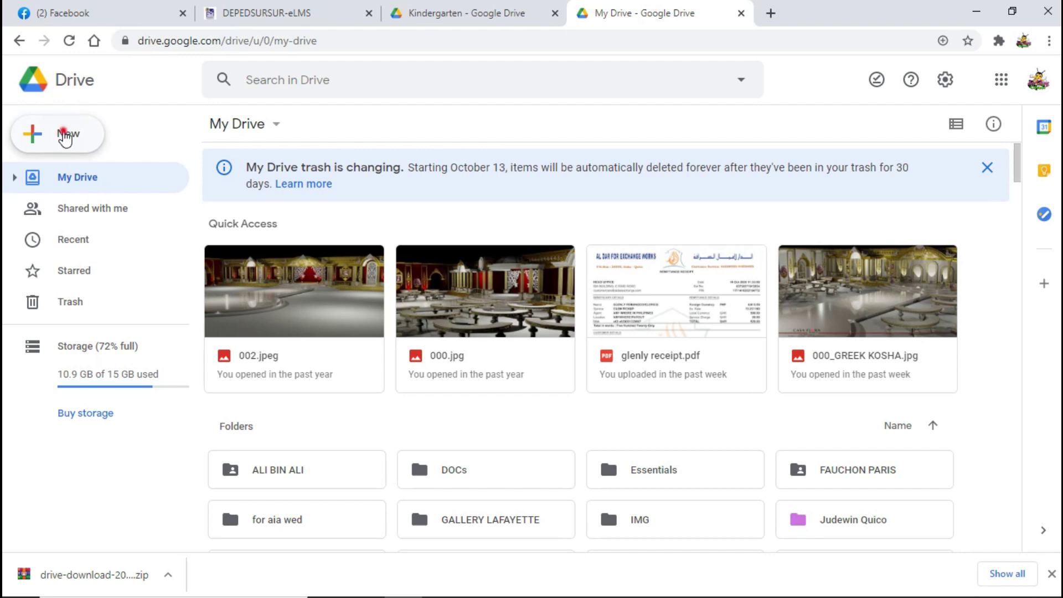
Start creating a new folder in My Drive.
click(65, 138)
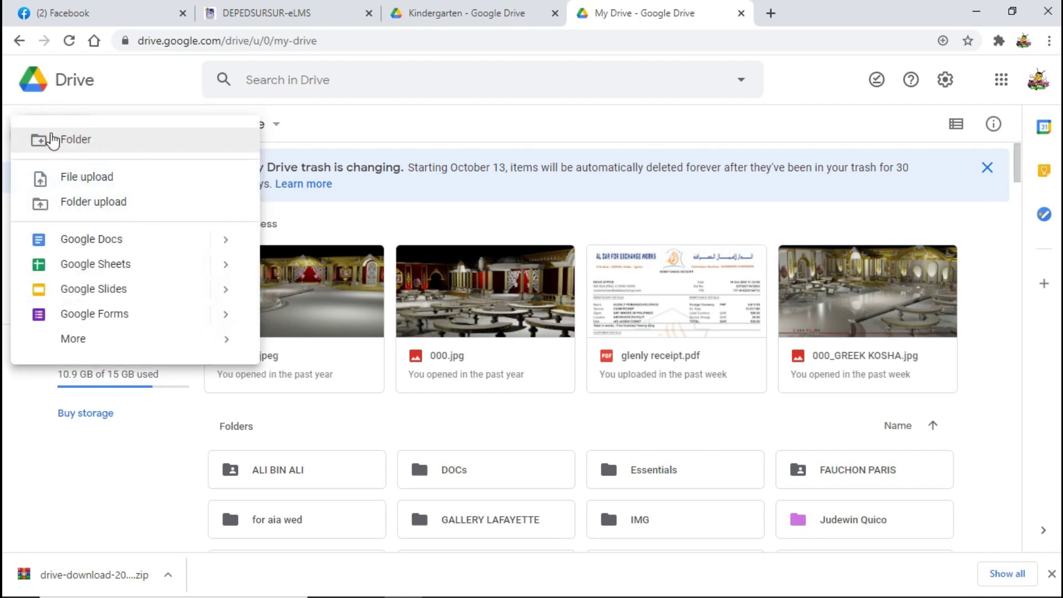
click(72, 139)
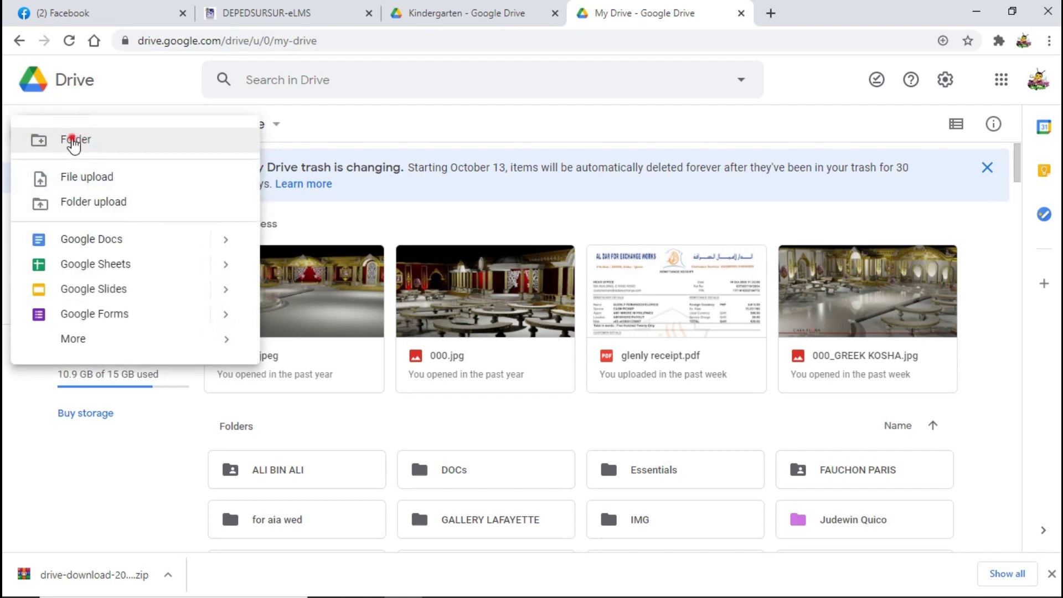